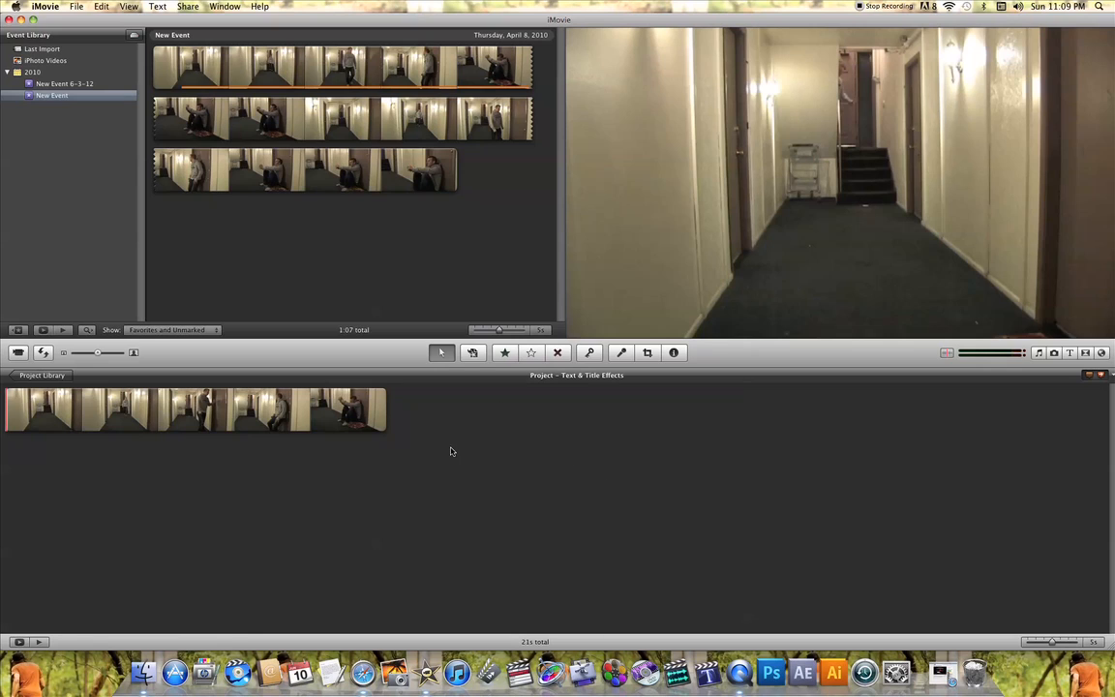
Browse the title styles and add a Centered title over the end of the hallway clip.
{"action": "left_click", "coordinate": [1070, 352]}
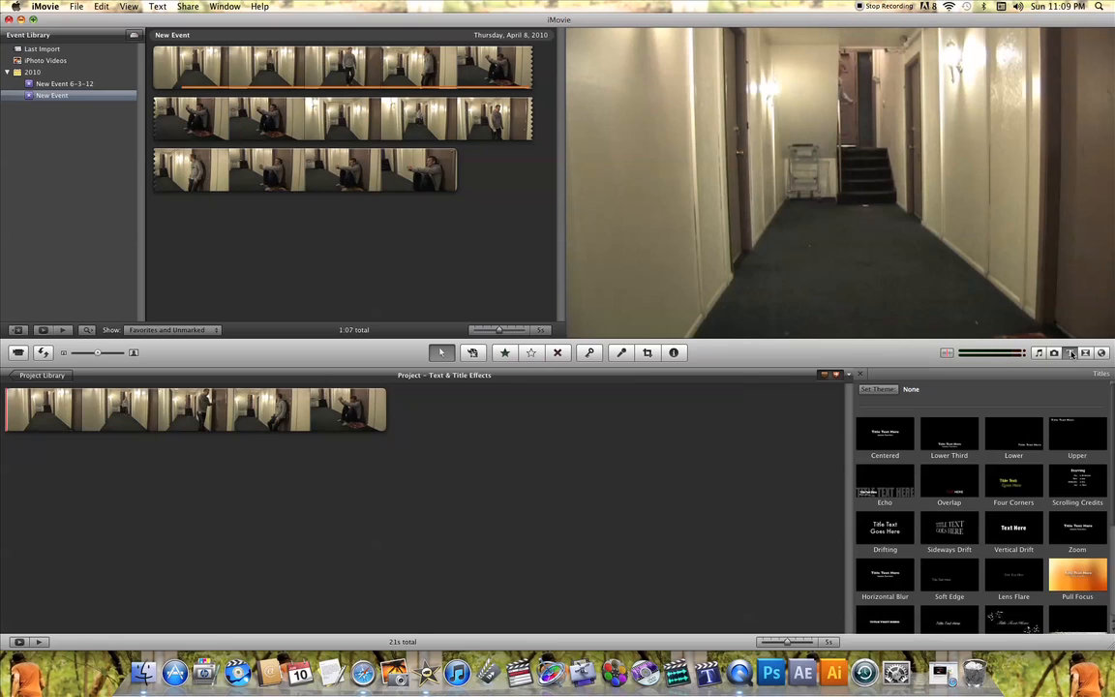
{"action": "scroll", "coordinate": [1113, 519], "scroll_direction": "down", "scroll_amount": 5}
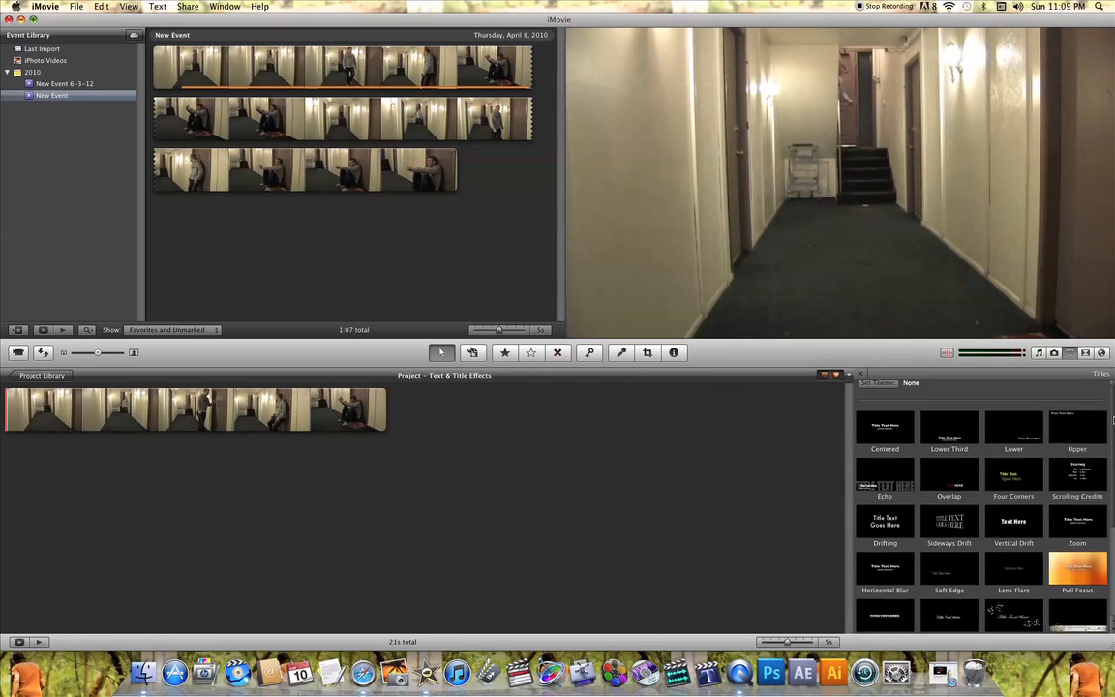
{"action": "scroll", "coordinate": [1113, 517], "scroll_direction": "up", "scroll_amount": 5}
{"action": "scroll", "coordinate": [1113, 503], "scroll_direction": "down", "scroll_amount": 5}
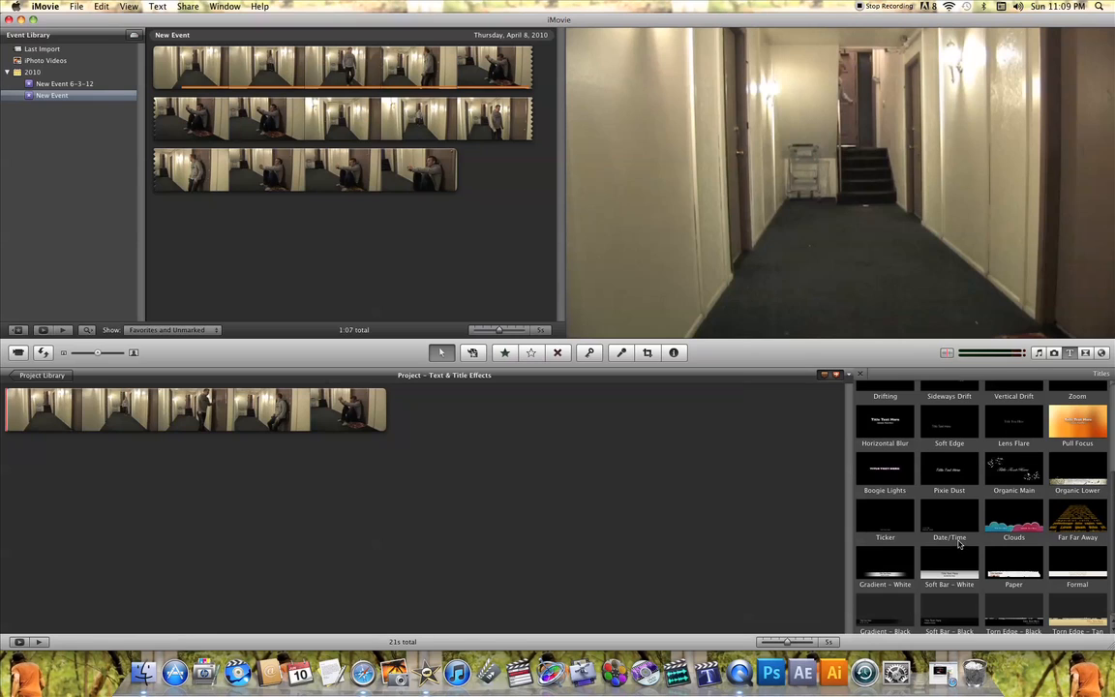
{"action": "scroll", "coordinate": [958, 544], "scroll_direction": "up", "scroll_amount": 5}
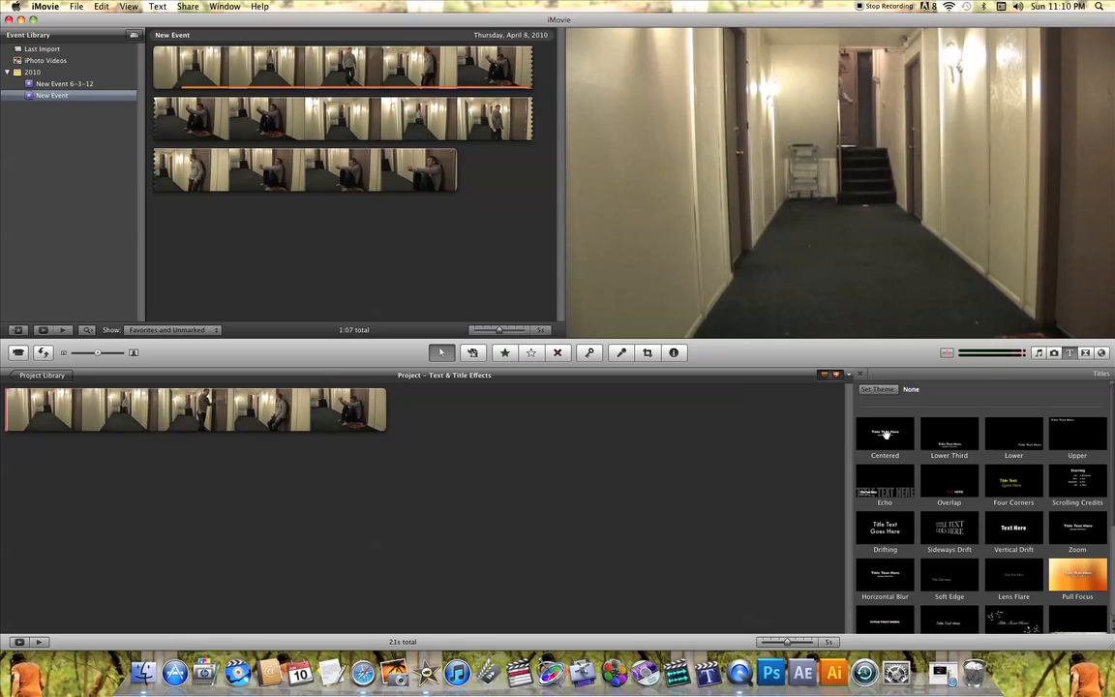
{"action": "left_click_drag", "start_coordinate": [884, 435], "coordinate": [349, 411]}
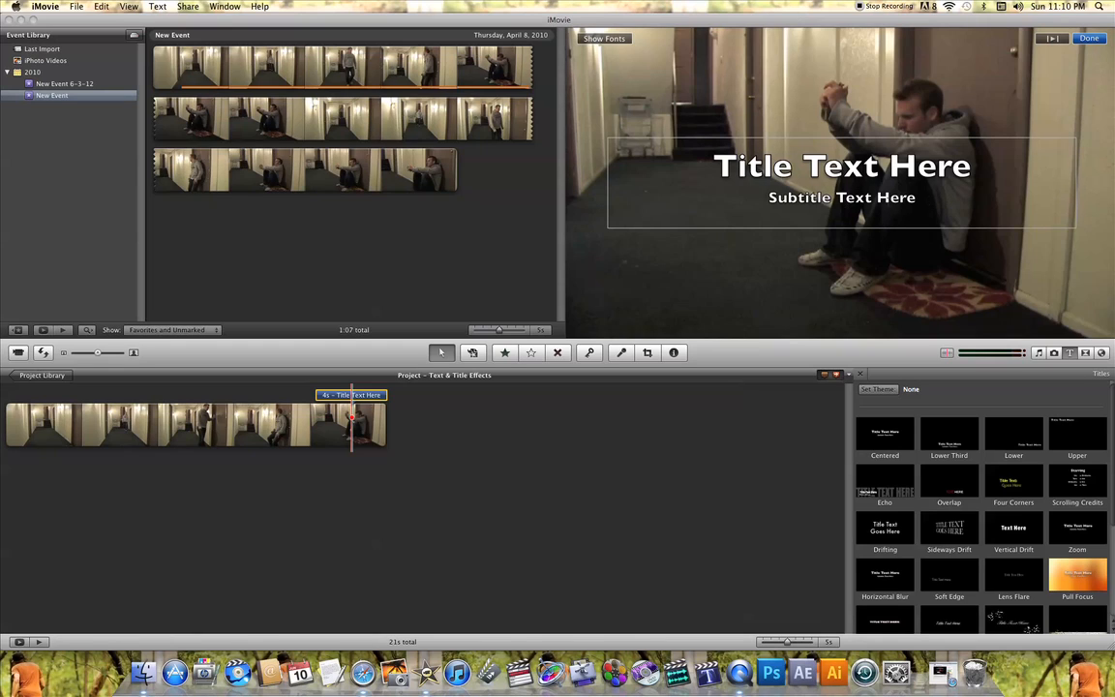
Replace the placeholder title and subtitle with THE END and play back the end of the clip.
{"action": "left_click", "coordinate": [816, 189]}
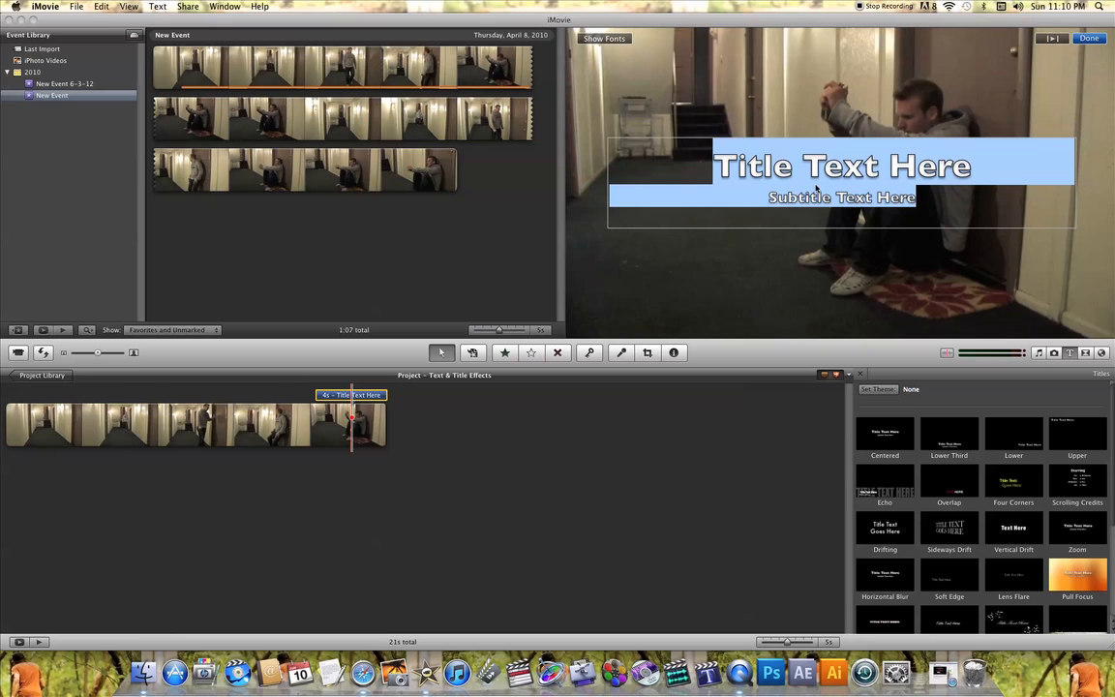
{"action": "type", "text": "THE END"}
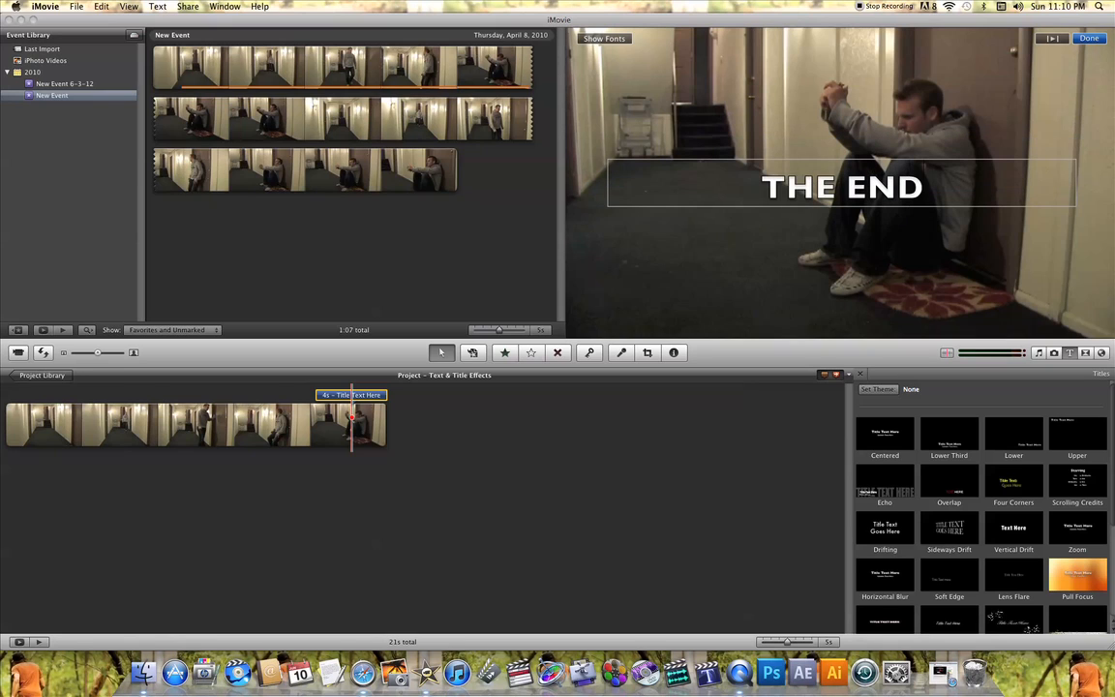
{"action": "left_click", "coordinate": [297, 392]}
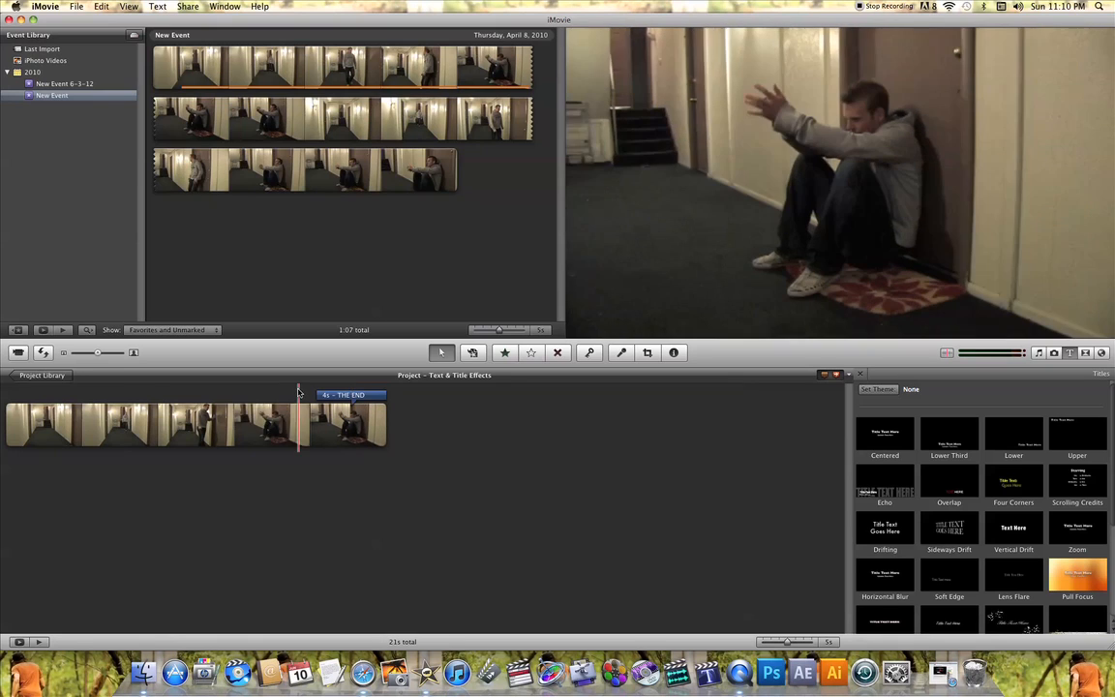
{"action": "key", "text": "space"}
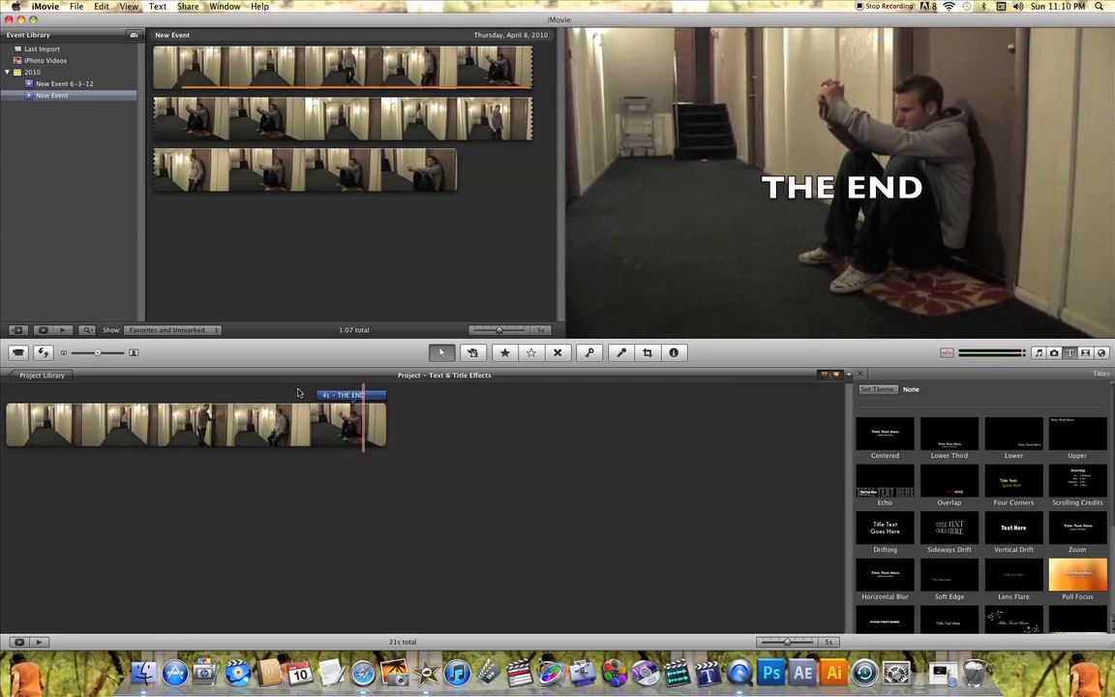
Style the THE END title with the Chalkboard font, teal colour and size 7.
{"action": "left_click", "coordinate": [367, 395]}
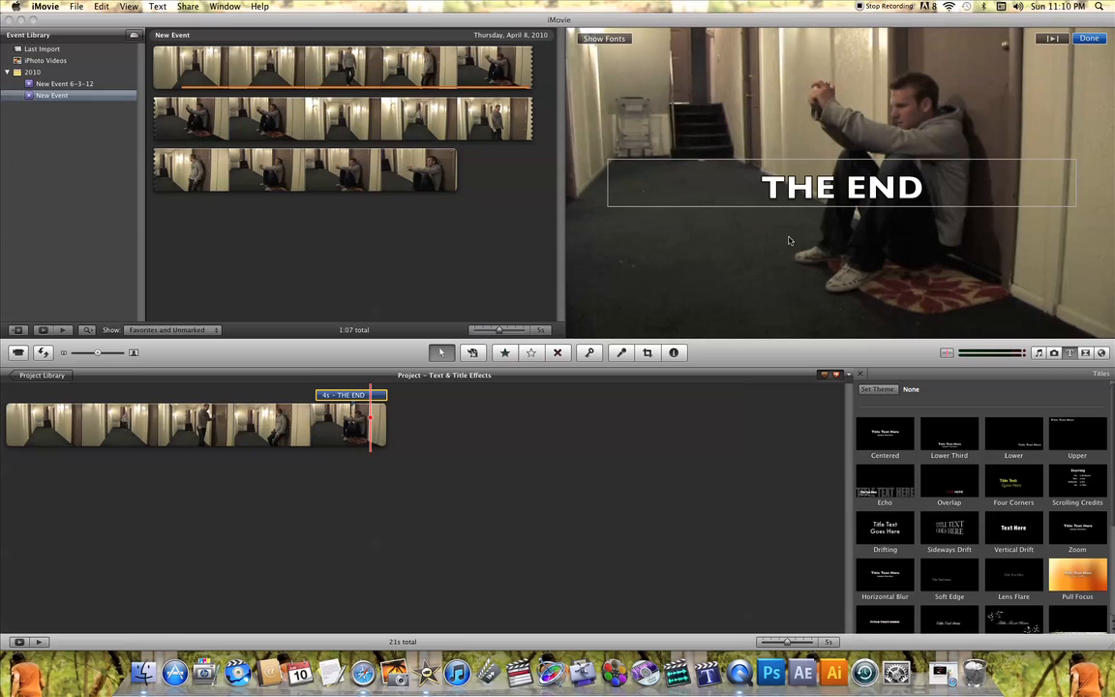
{"action": "left_click", "coordinate": [602, 39]}
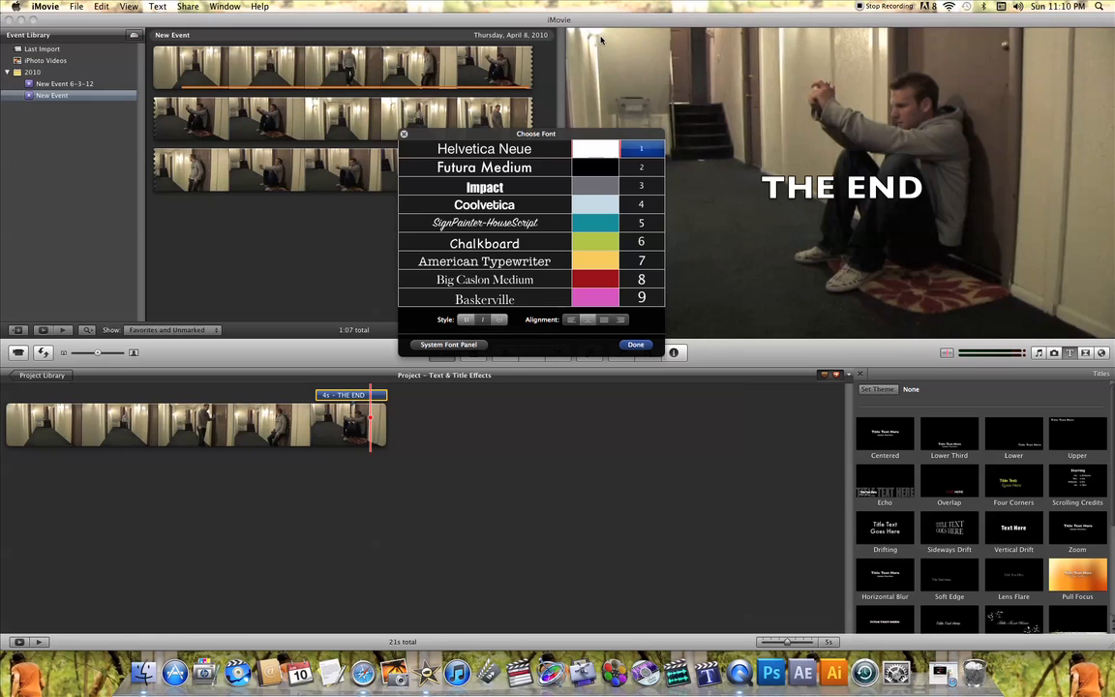
{"action": "left_click", "coordinate": [516, 146]}
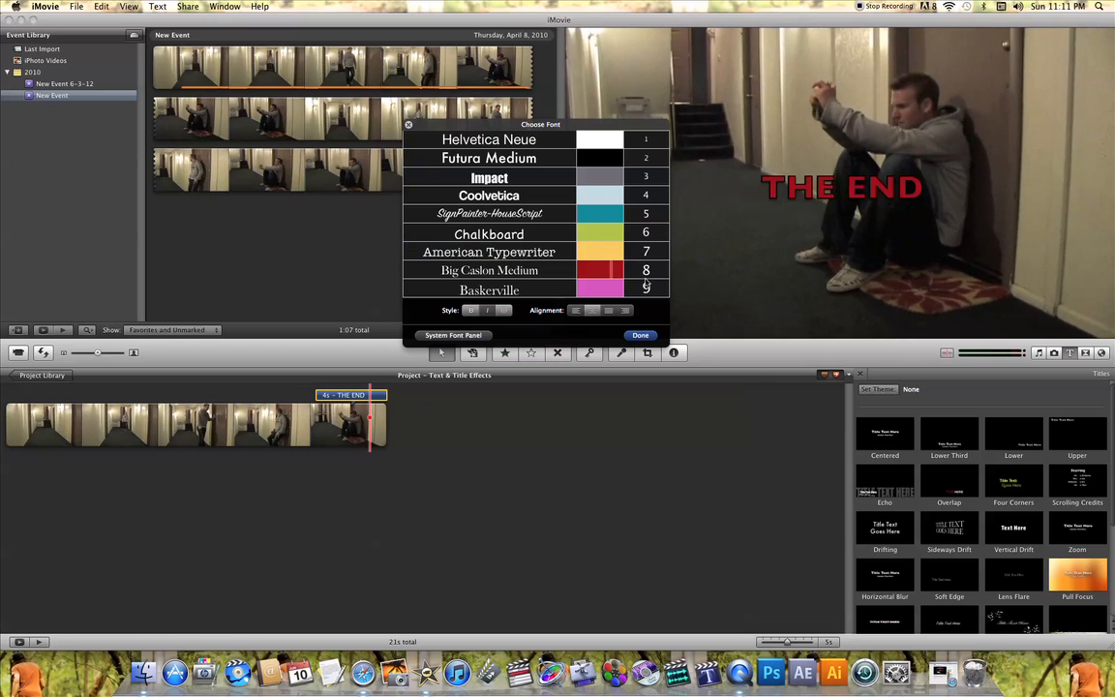
{"action": "left_click", "coordinate": [646, 232]}
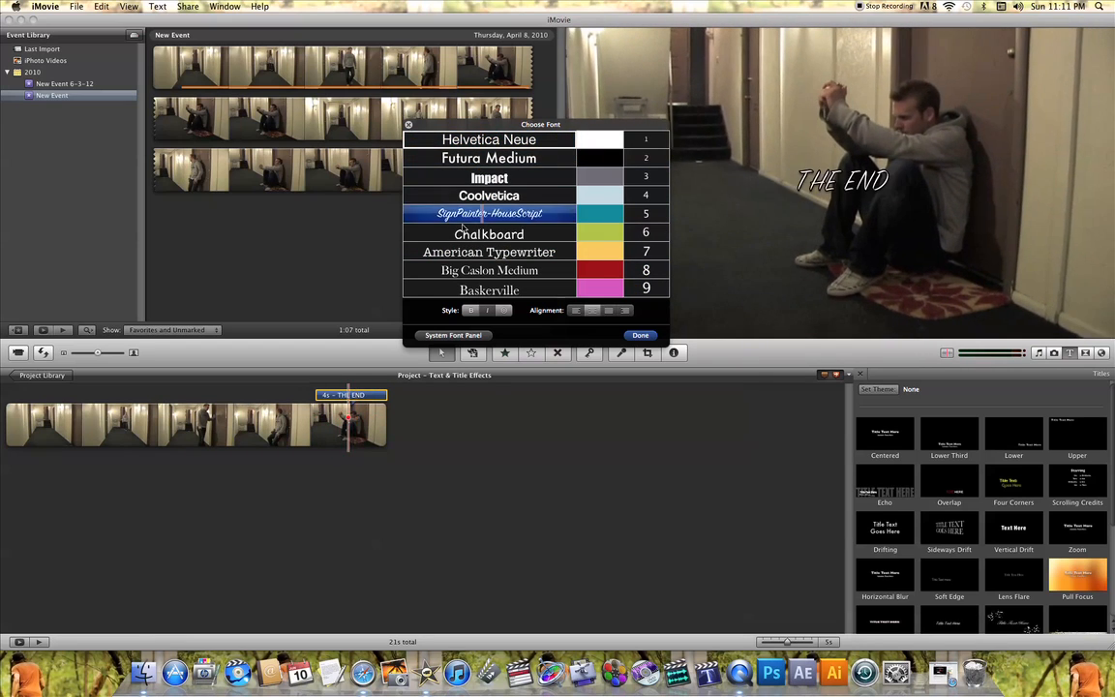
{"action": "left_click", "coordinate": [493, 234]}
{"action": "left_click", "coordinate": [599, 213]}
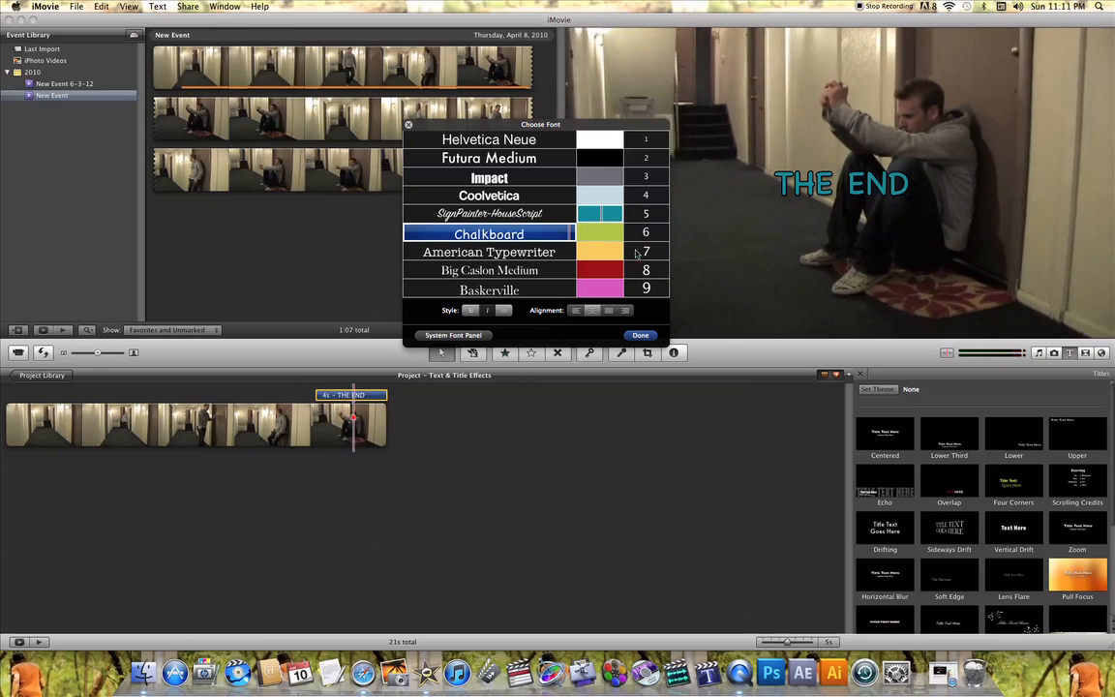
{"action": "left_click", "coordinate": [645, 252]}
{"action": "left_click", "coordinate": [641, 334]}
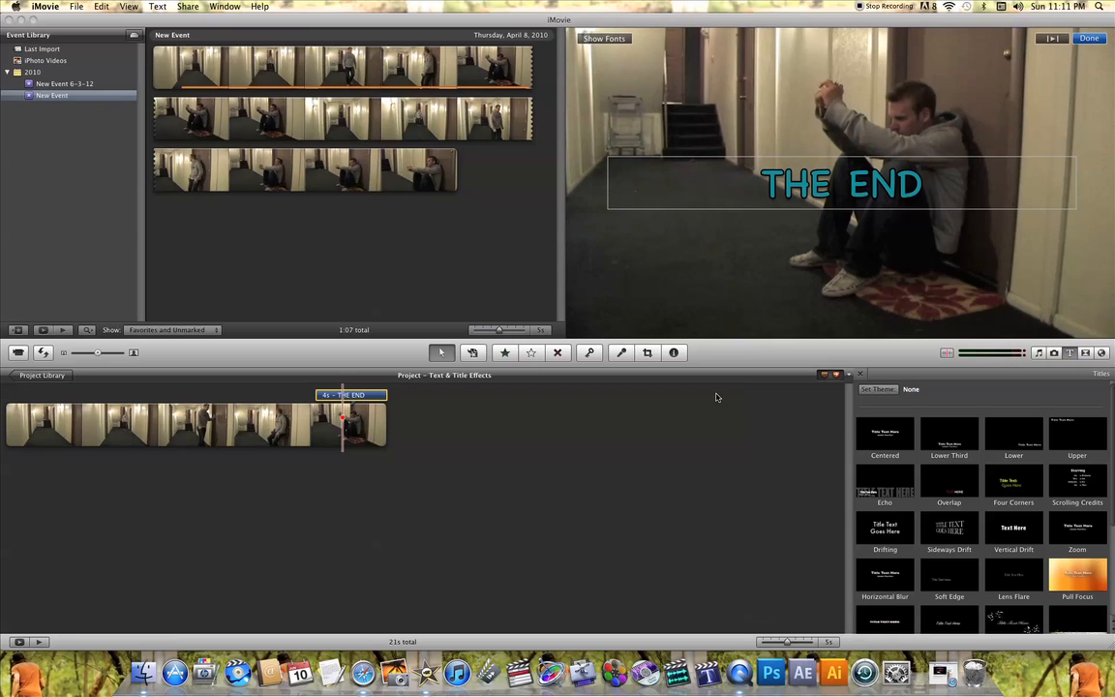
Open the system fonts for the title, try the Charlemagne Std family and browse the available families and sizes.
{"action": "left_click_drag", "start_coordinate": [926, 185], "coordinate": [755, 185]}
{"action": "left_click_drag", "start_coordinate": [926, 184], "coordinate": [750, 182]}
{"action": "left_click", "coordinate": [604, 39]}
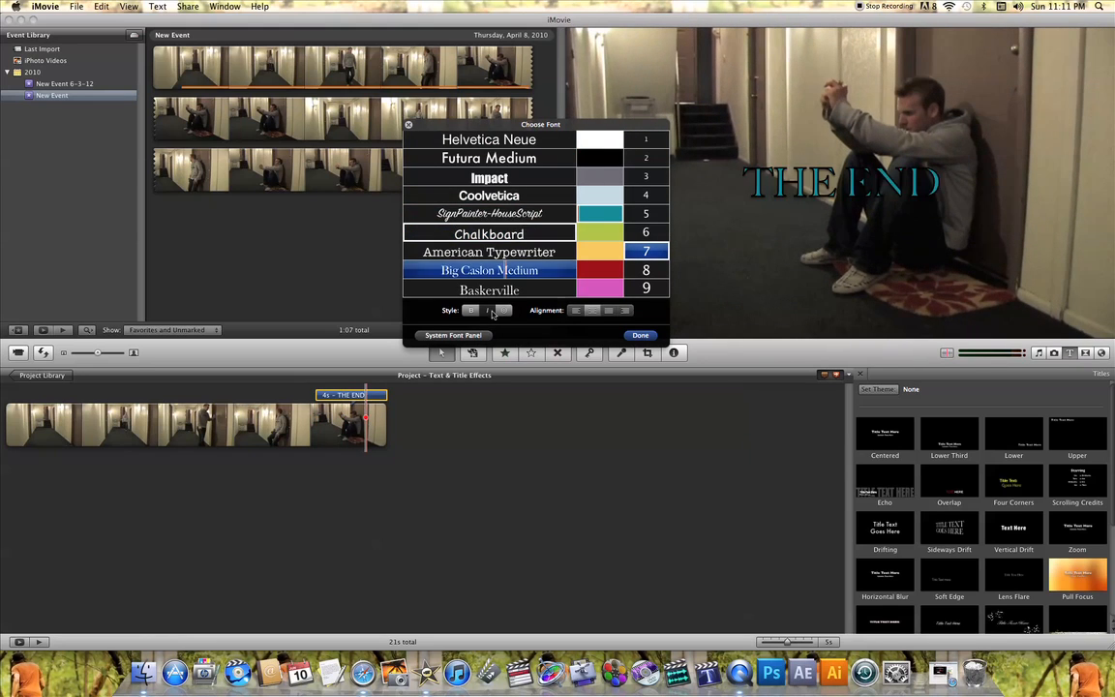
{"action": "left_click", "coordinate": [449, 336]}
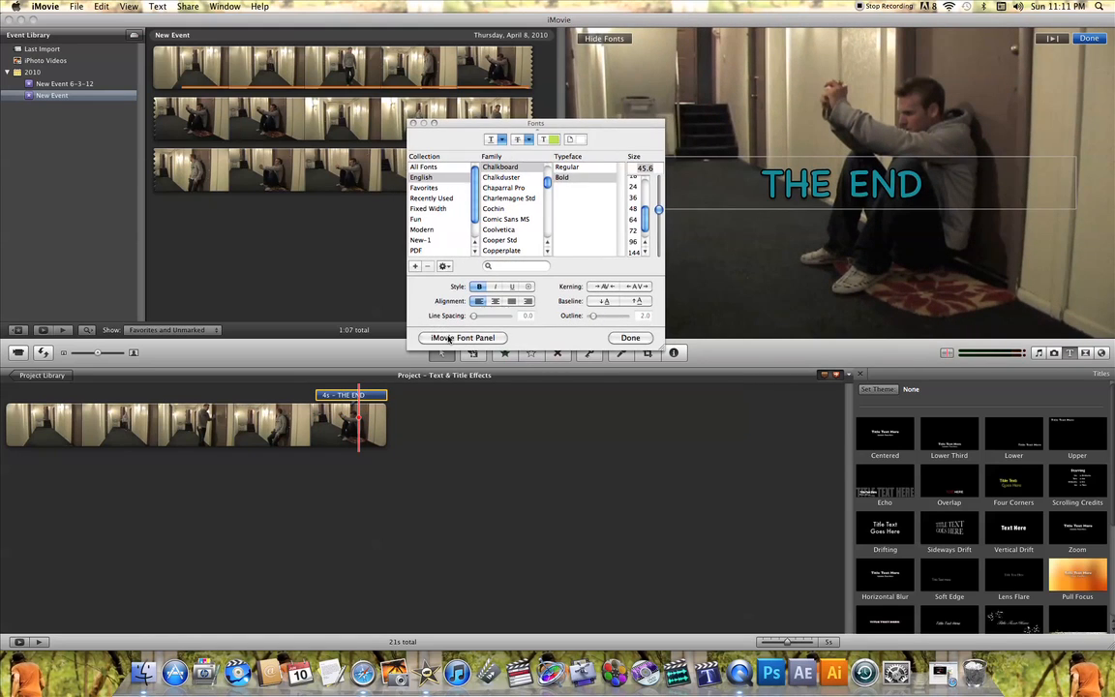
{"action": "left_click", "coordinate": [525, 198]}
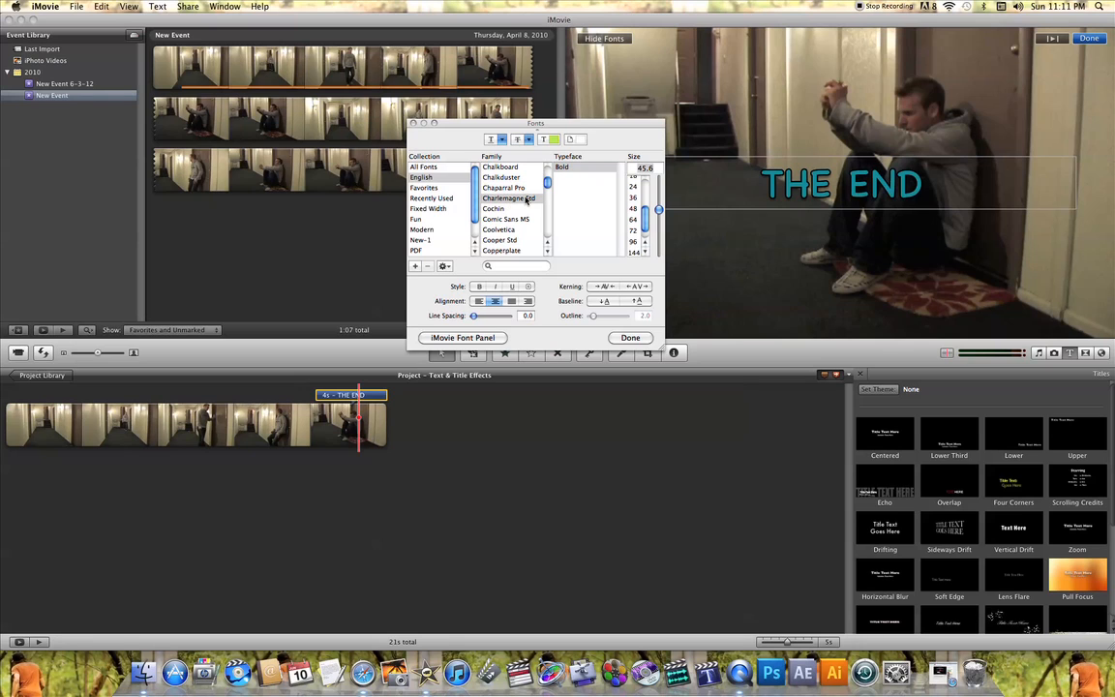
{"action": "mouse_move", "coordinate": [546, 184]}
{"action": "left_mouse_down"}
{"action": "mouse_move", "coordinate": [545, 207]}
{"action": "mouse_move", "coordinate": [547, 187]}
{"action": "left_mouse_up"}
{"action": "left_click_drag", "start_coordinate": [647, 221], "coordinate": [644, 204]}
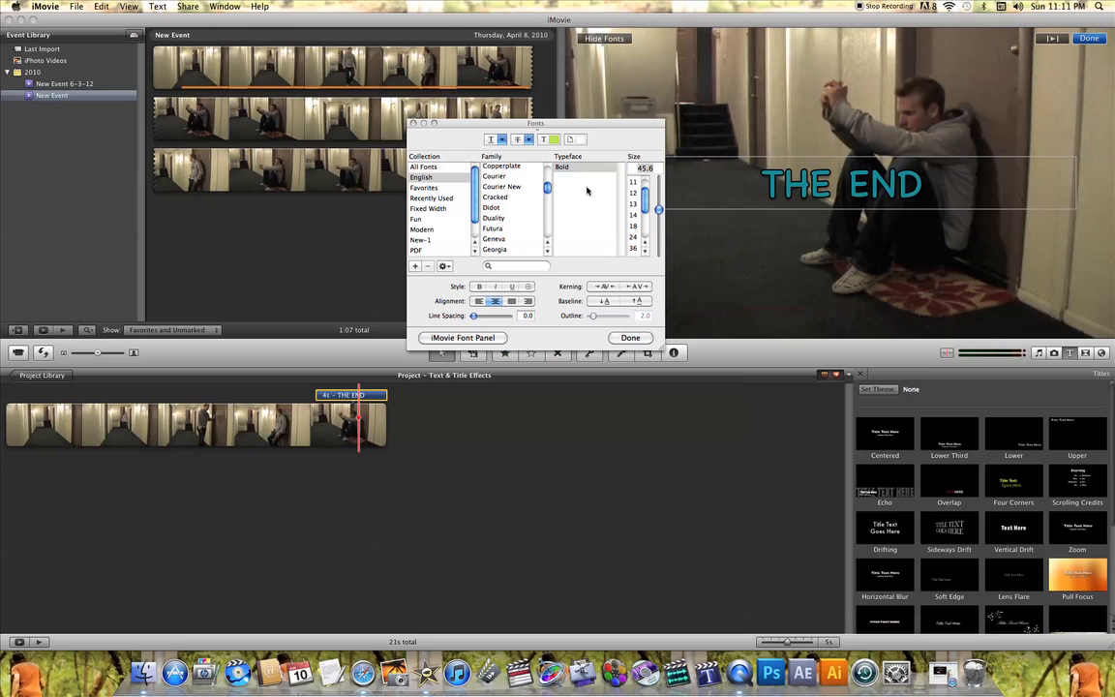
Select the whole THE END text, try several font families and apply the Cracked font.
{"action": "left_click", "coordinate": [839, 184]}
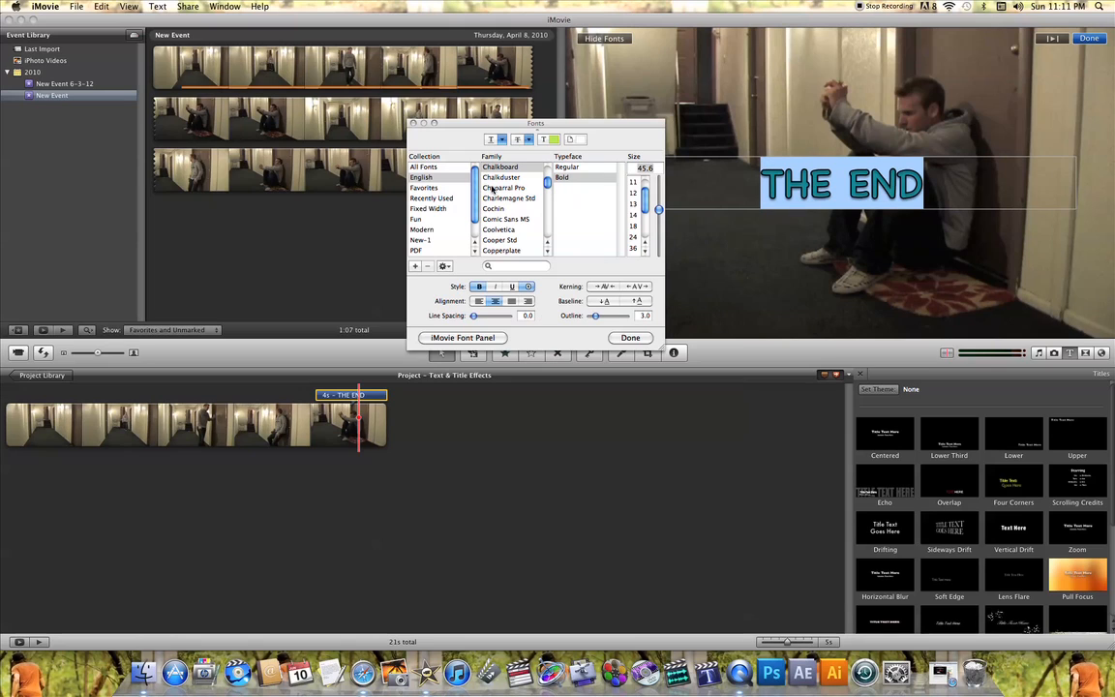
{"action": "scroll", "coordinate": [532, 195], "scroll_direction": "down", "scroll_amount": 3}
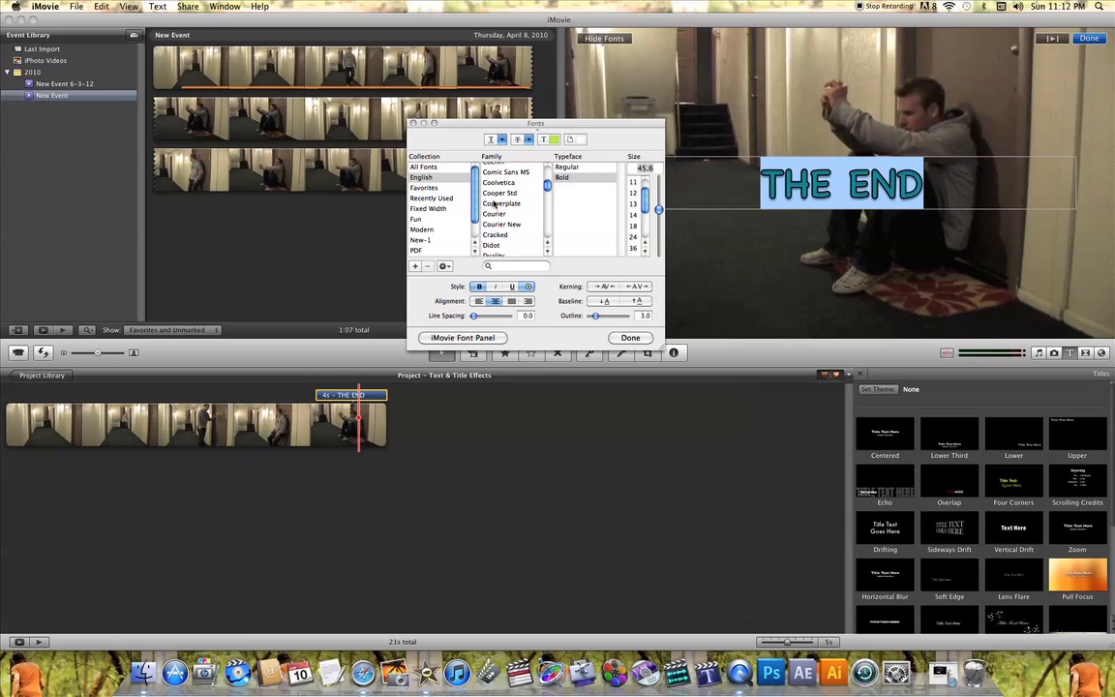
{"action": "left_click", "coordinate": [496, 194]}
{"action": "left_click", "coordinate": [496, 215]}
{"action": "left_click", "coordinate": [496, 236]}
{"action": "left_click_drag", "start_coordinate": [548, 187], "coordinate": [548, 196]}
{"action": "scroll", "coordinate": [511, 202], "scroll_direction": "up", "scroll_amount": 3}
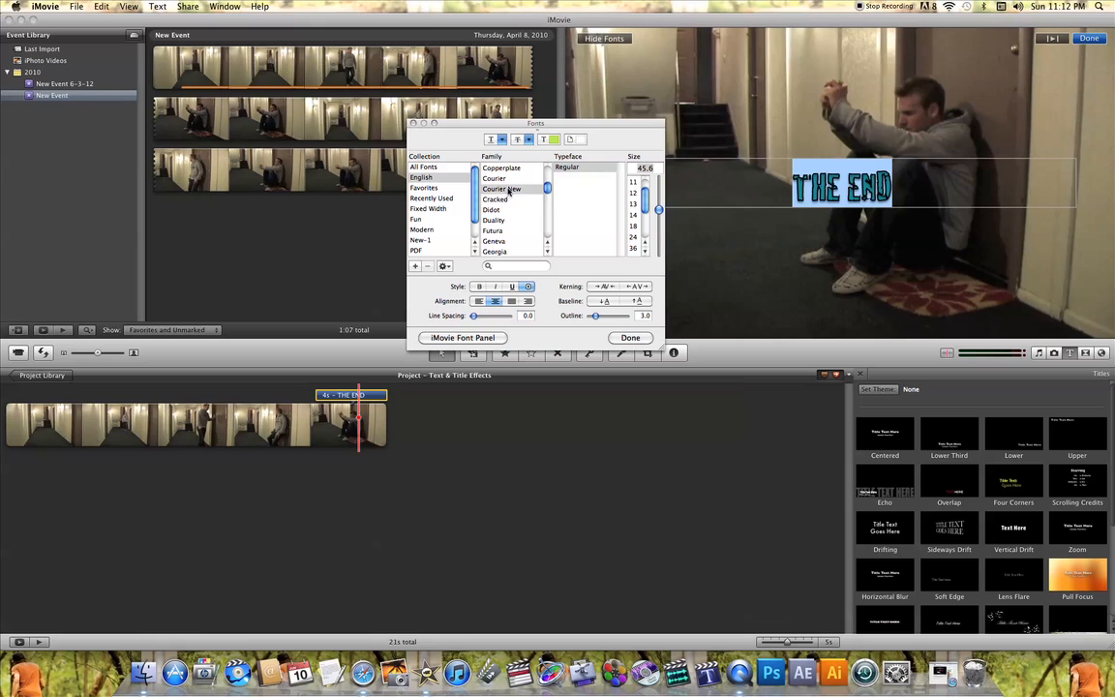
Try size 36 for the title text, set it to 96 and finish the font changes.
{"action": "left_click", "coordinate": [633, 249]}
{"action": "scroll", "coordinate": [644, 208], "scroll_direction": "down", "scroll_amount": 3}
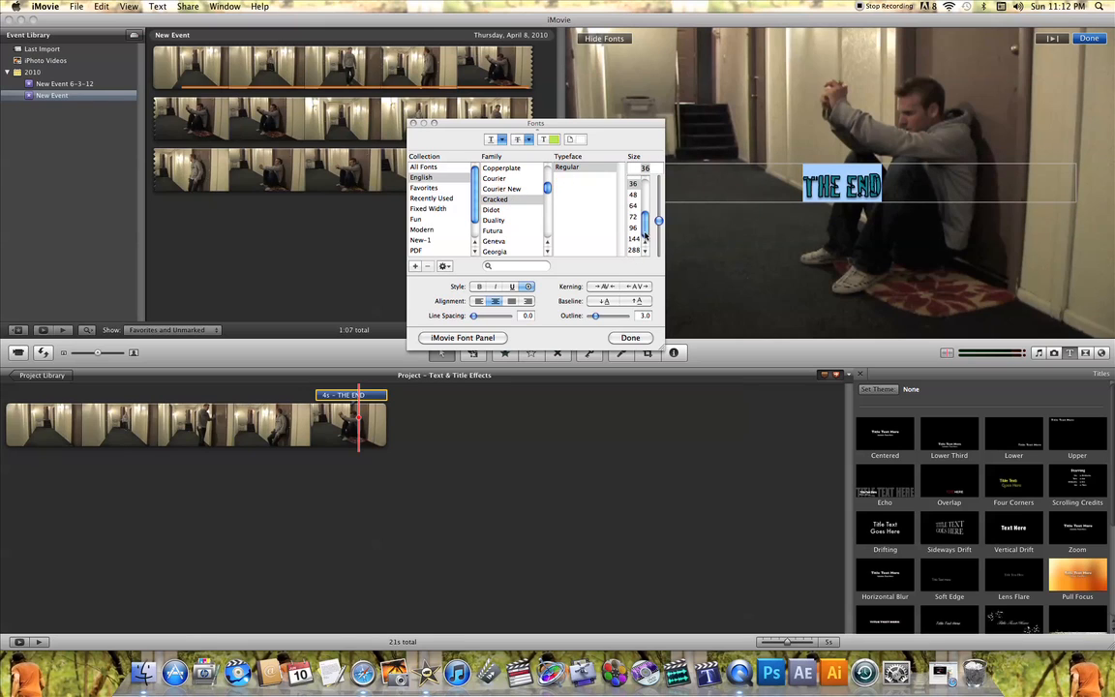
{"action": "left_click", "coordinate": [627, 228]}
{"action": "left_click", "coordinate": [630, 338]}
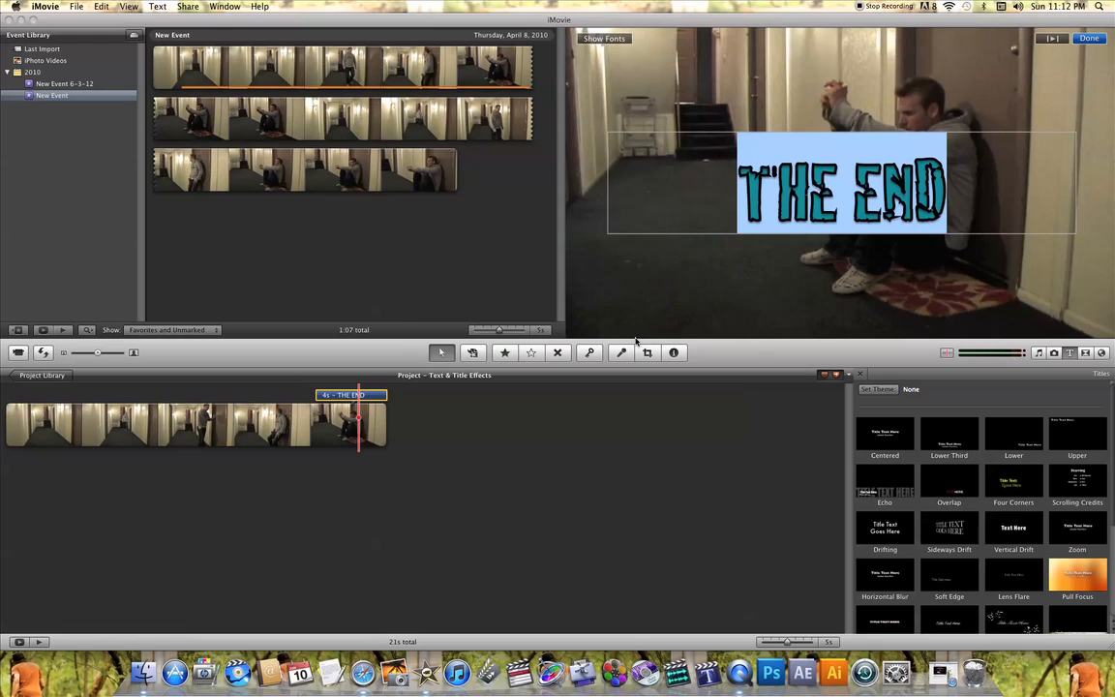
Play back the restyled title and move it earlier, over the middle of the clip.
{"action": "left_click", "coordinate": [286, 398]}
{"action": "key", "text": "space"}
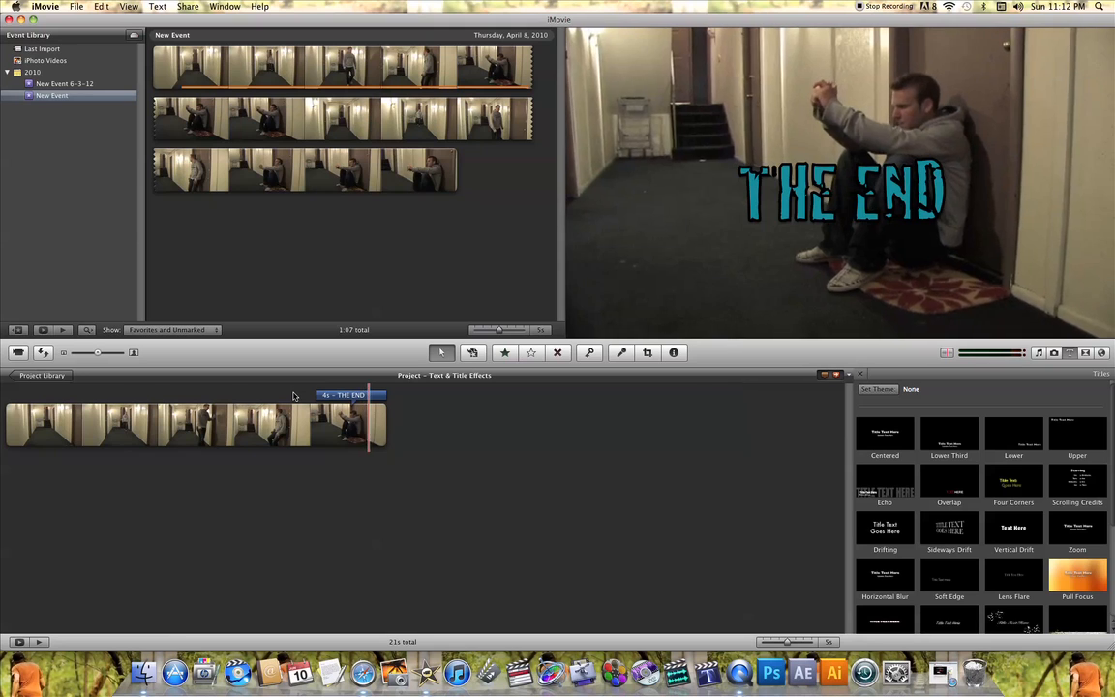
{"action": "double_click", "coordinate": [356, 395]}
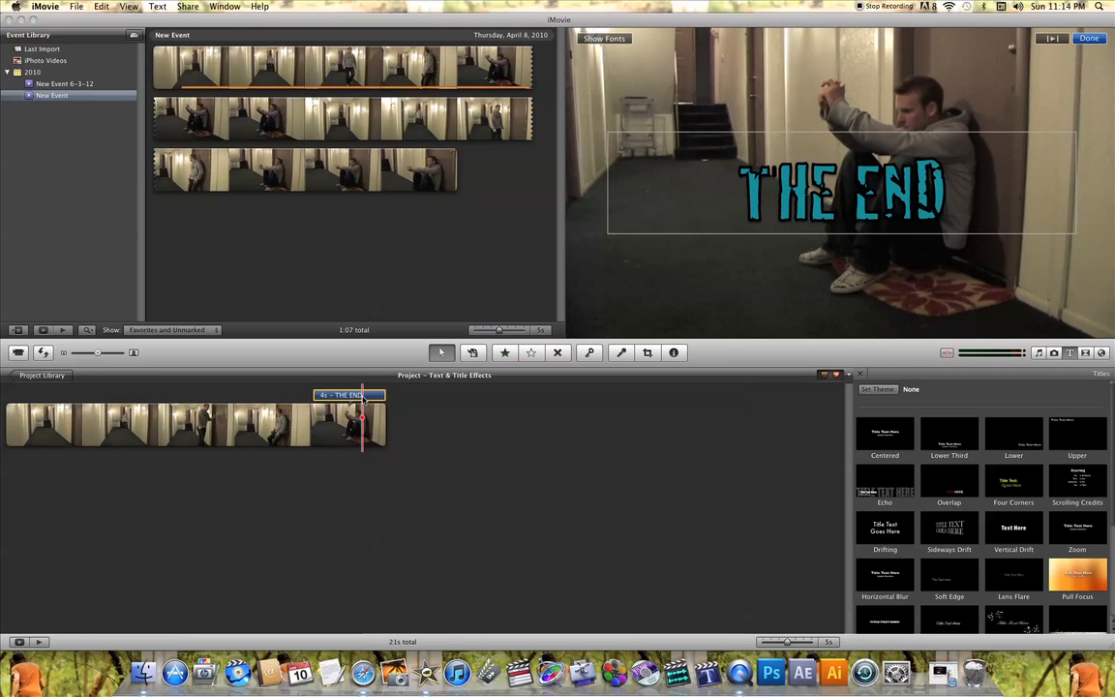
{"action": "left_click_drag", "start_coordinate": [356, 396], "coordinate": [220, 396]}
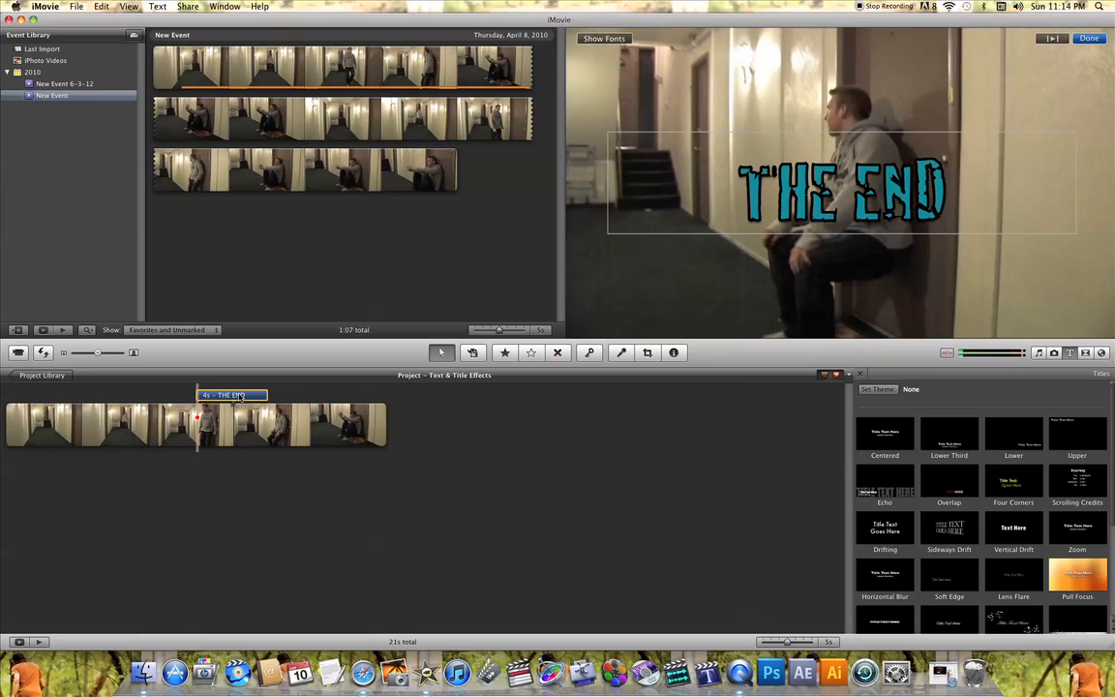
Set the THE END title's duration to 10 seconds.
{"action": "double_click", "coordinate": [239, 395]}
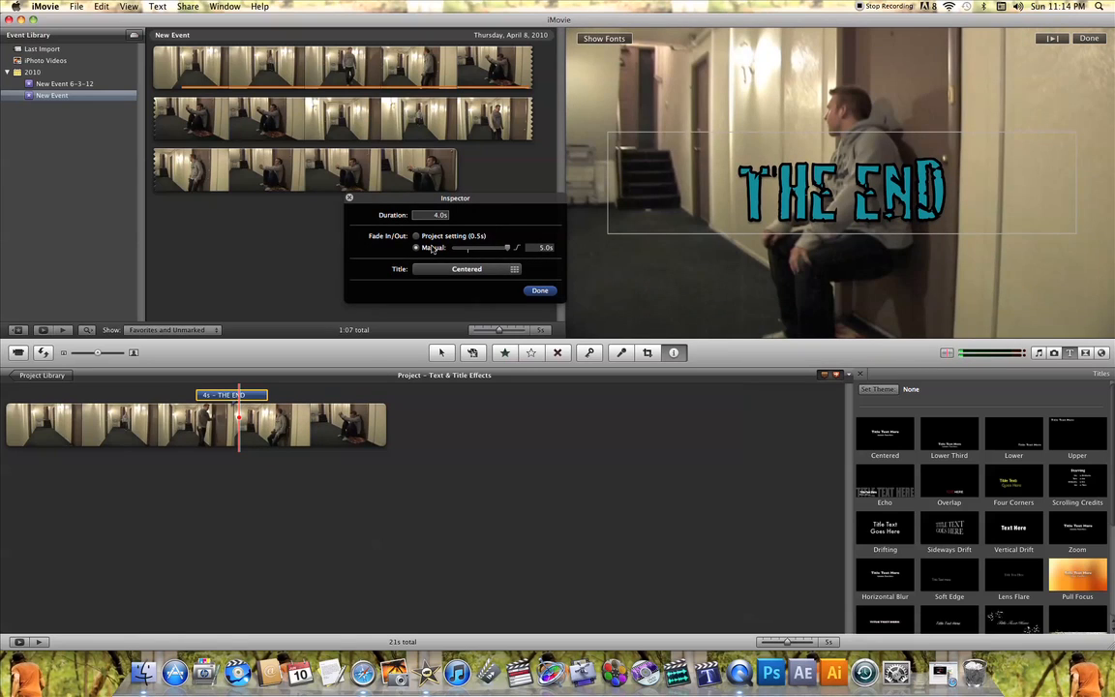
{"action": "double_click", "coordinate": [441, 216]}
{"action": "key", "text": "Return"}
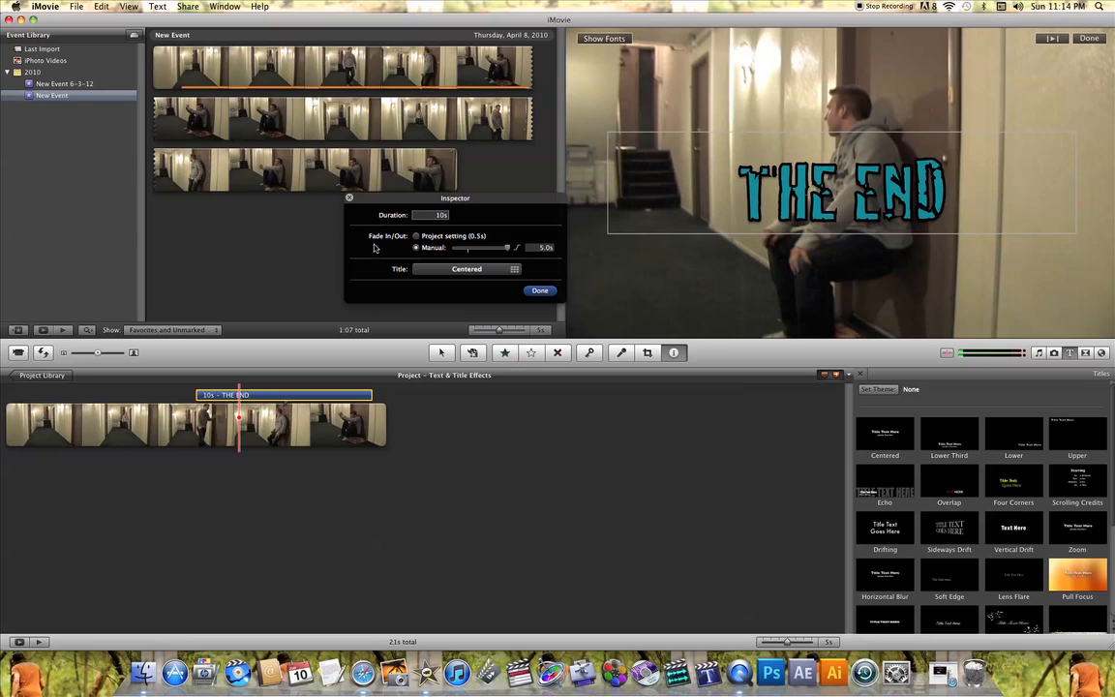
Set the title's manual fade in/out to 0.0 s and play back the result.
{"action": "left_click", "coordinate": [415, 237]}
{"action": "left_click_drag", "start_coordinate": [454, 251], "coordinate": [446, 251]}
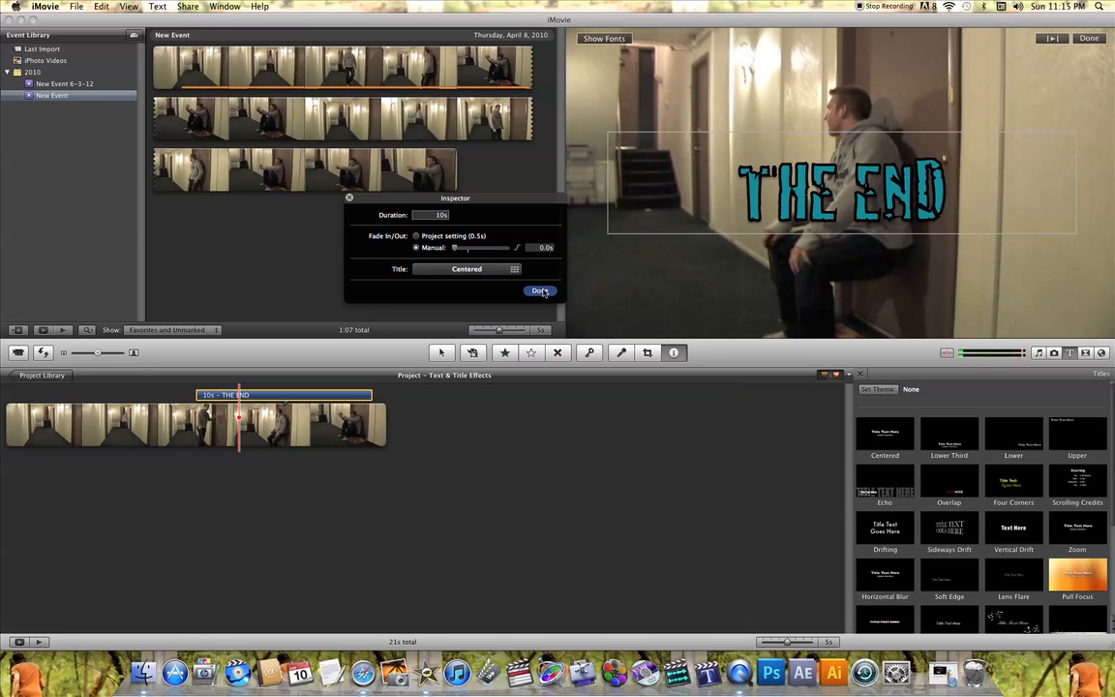
{"action": "left_click", "coordinate": [540, 290]}
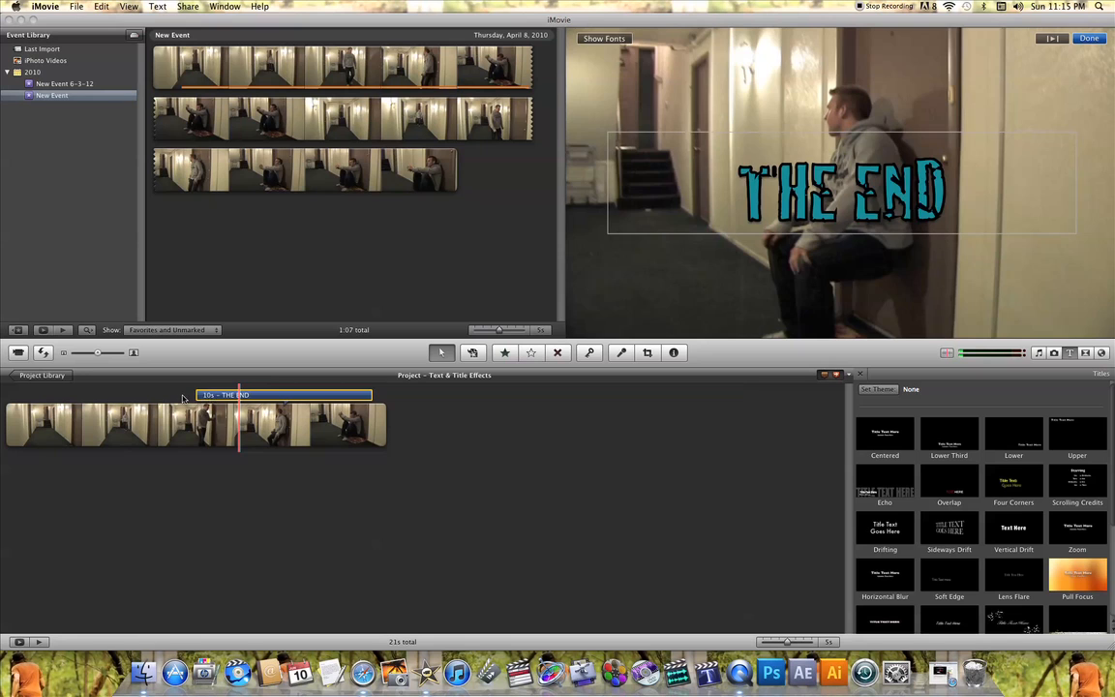
{"action": "key", "text": "space"}
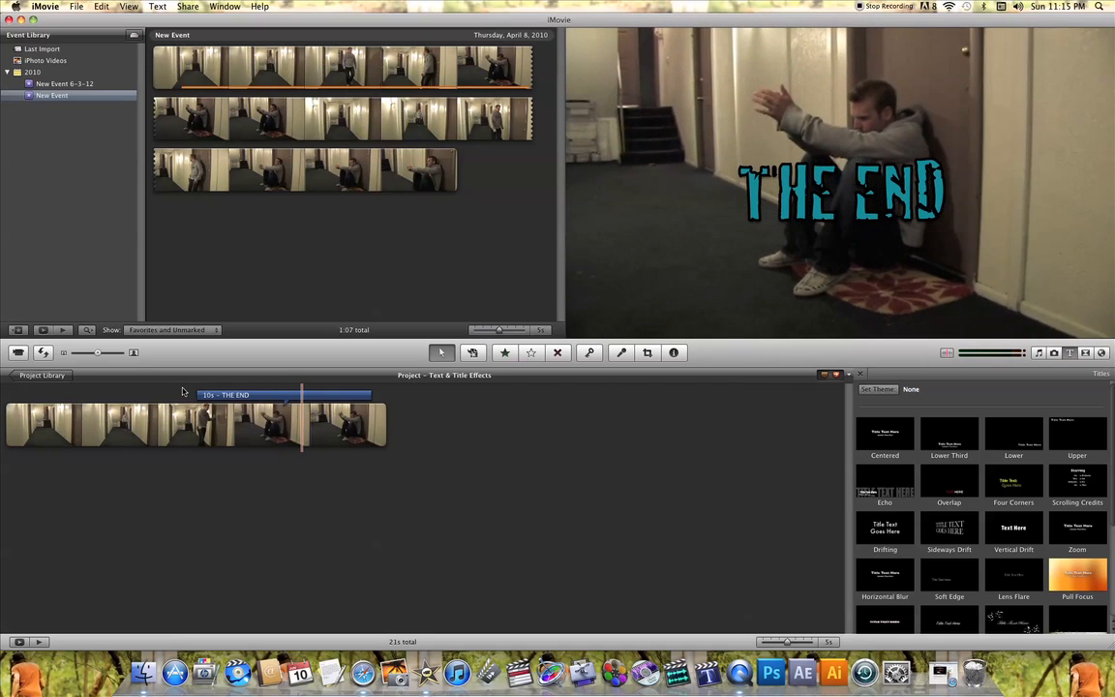
Try lowering the THE END title in the frame with two blank lines before its text, and remove them again.
{"action": "left_click", "coordinate": [260, 396]}
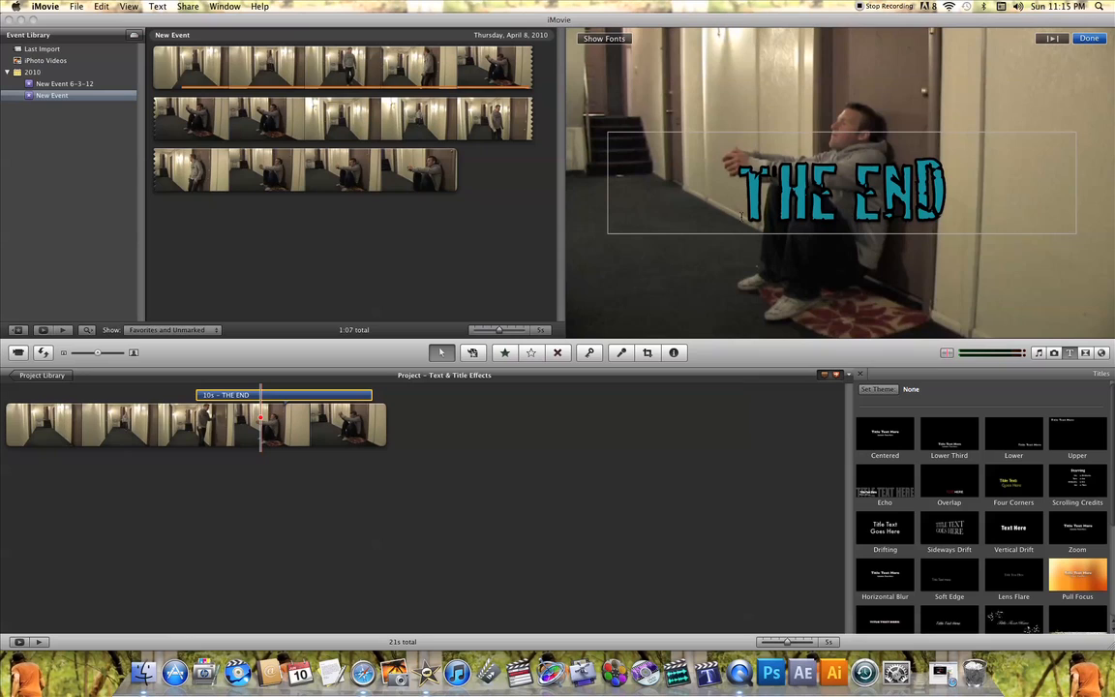
{"action": "left_click_drag", "start_coordinate": [944, 198], "coordinate": [748, 197]}
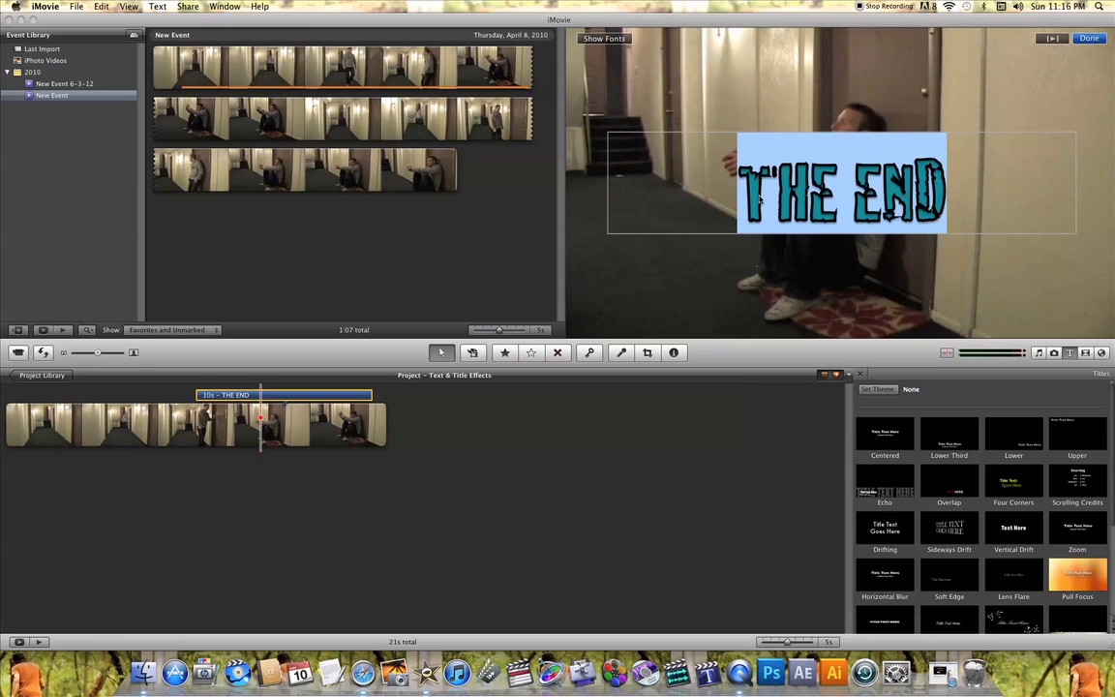
{"action": "left_click", "coordinate": [745, 200]}
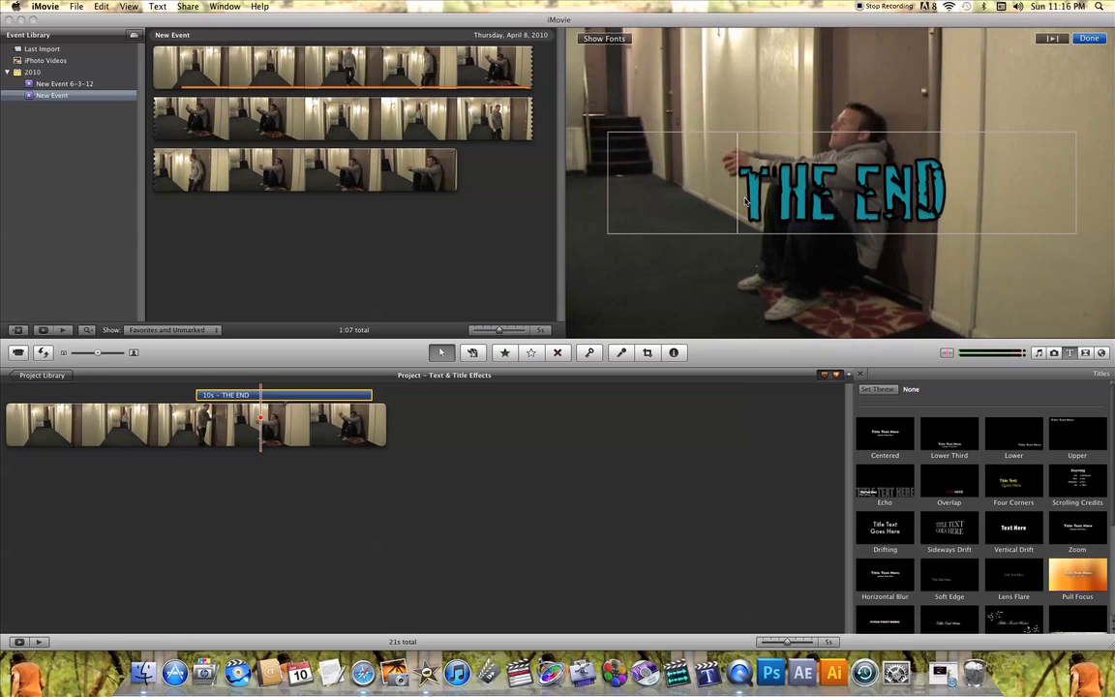
{"action": "key", "text": "Return"}
{"action": "key", "text": "Return"}
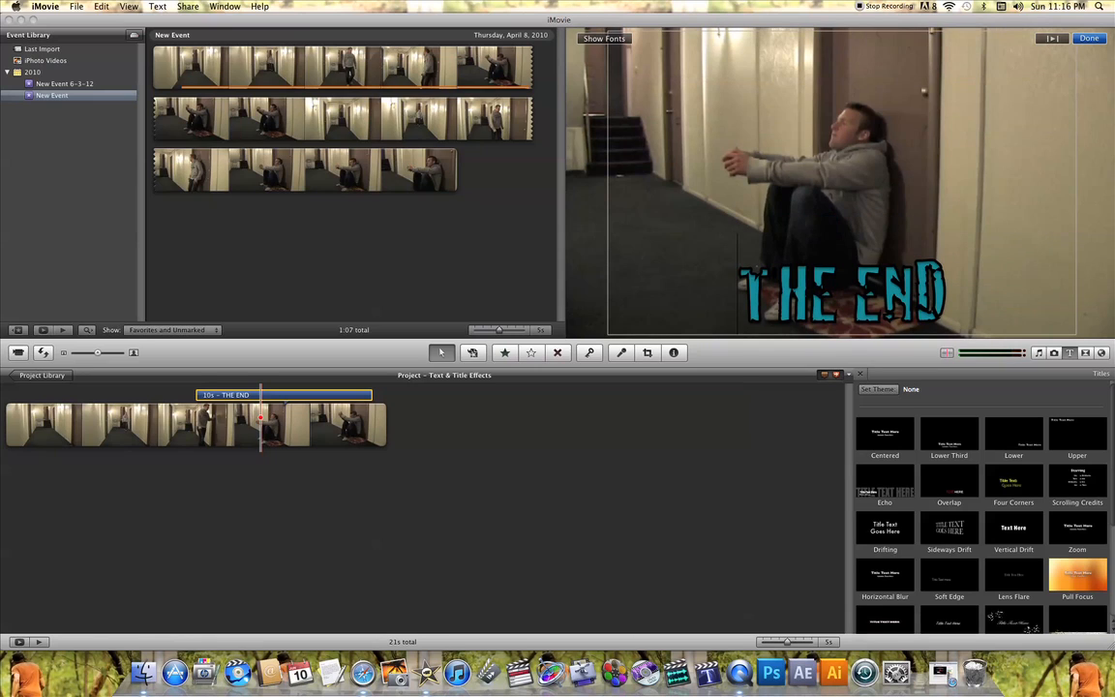
{"action": "key", "text": "BackSpace"}
{"action": "key", "text": "BackSpace"}
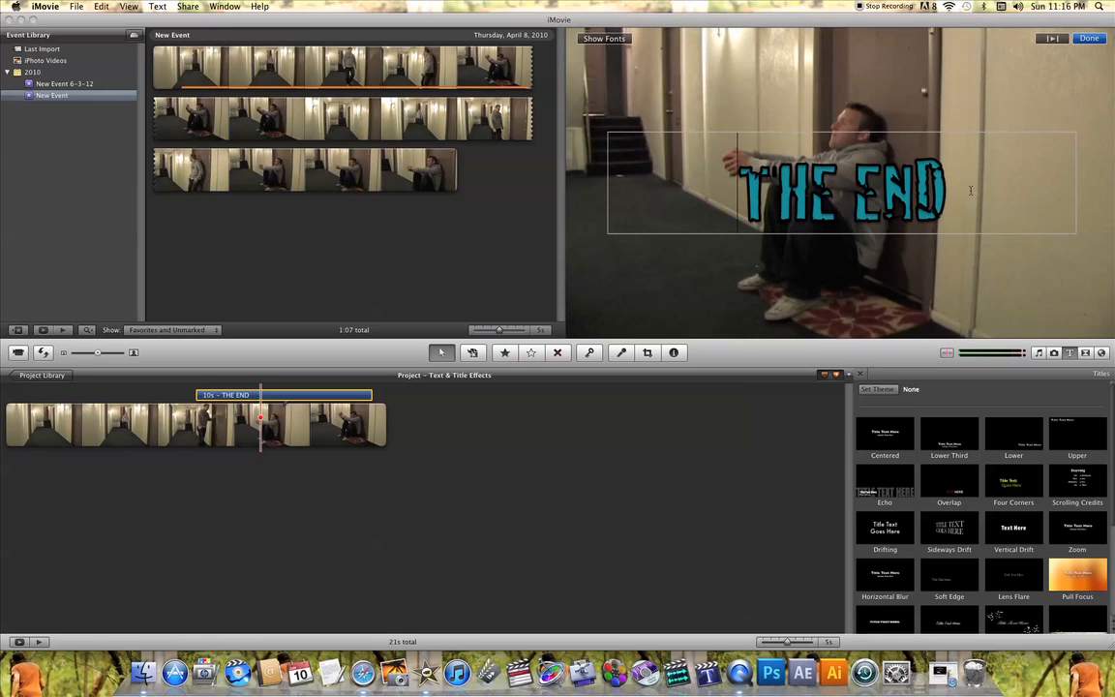
Try raising the THE END title in the frame with two blank lines after its text, and remove them again.
{"action": "left_click", "coordinate": [950, 196]}
{"action": "key", "text": "Return"}
{"action": "key", "text": "Return"}
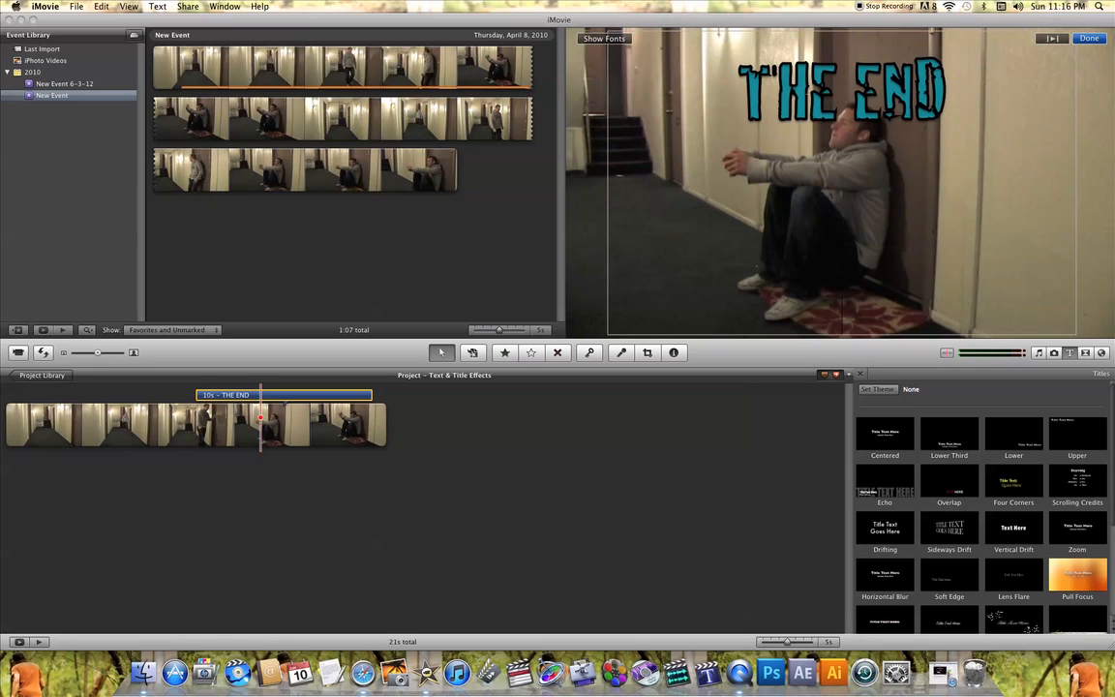
{"action": "key", "text": "BackSpace"}
{"action": "key", "text": "BackSpace"}
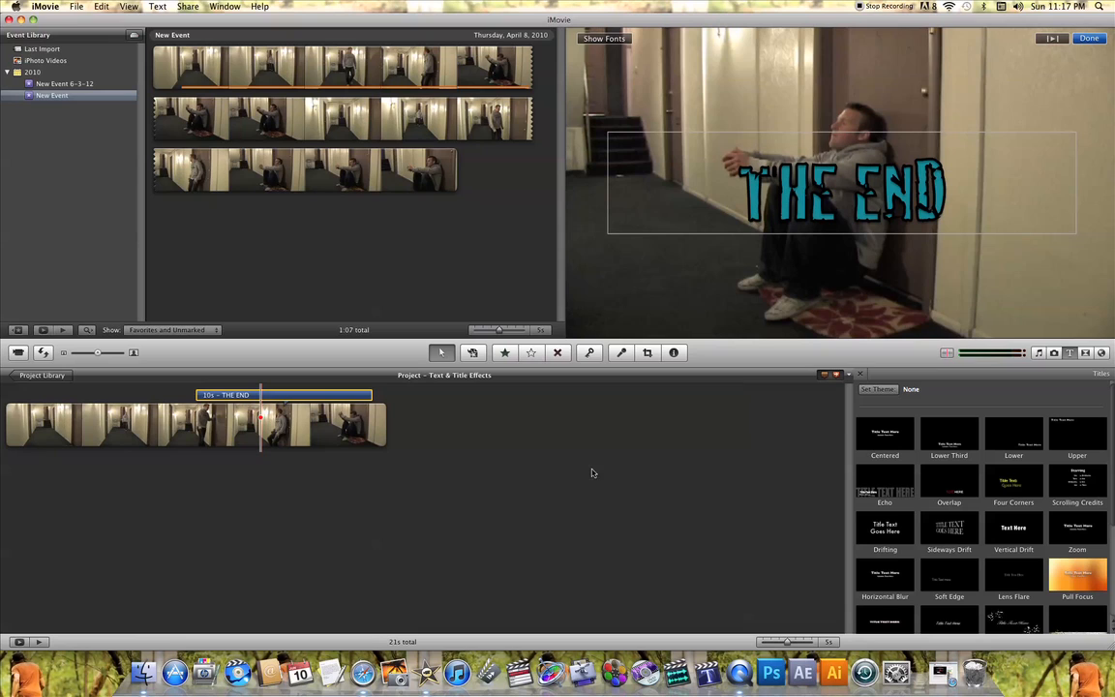
{"action": "scroll", "coordinate": [1112, 505], "scroll_direction": "down", "scroll_amount": 5}
{"action": "scroll", "coordinate": [1006, 448], "scroll_direction": "up", "scroll_amount": 5}
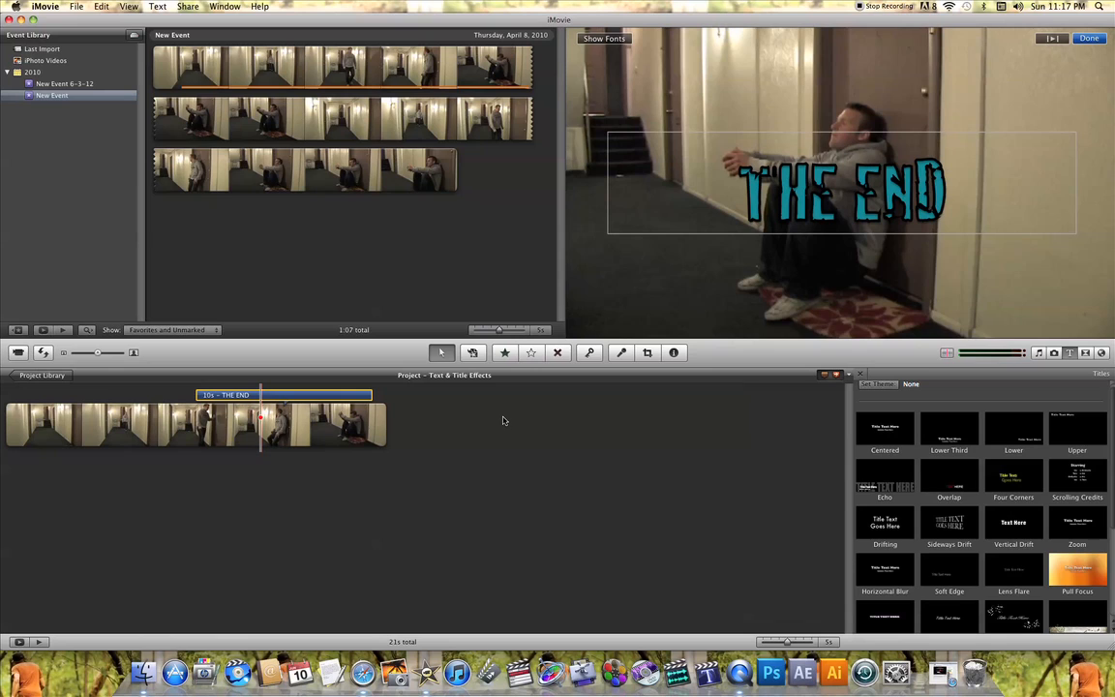
{"action": "mouse_move", "coordinate": [1110, 477]}
{"action": "left_mouse_down"}
{"action": "mouse_move", "coordinate": [1110, 507]}
{"action": "mouse_move", "coordinate": [1108, 471]}
{"action": "left_mouse_up"}
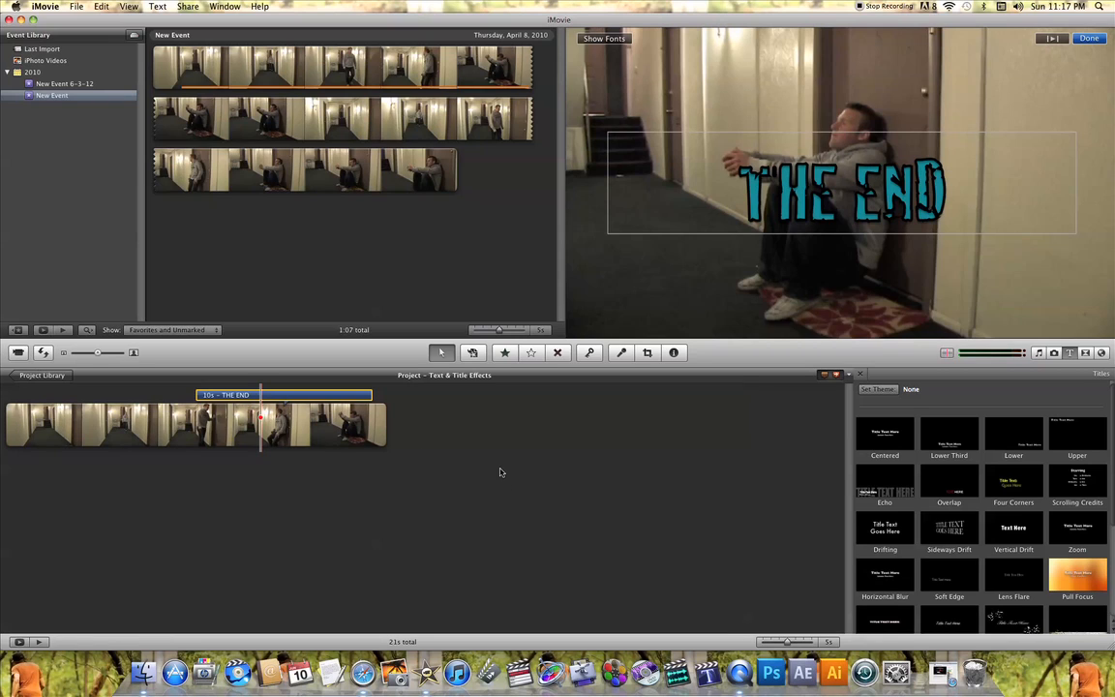
Change the 10-second THE END title's style to Horizontal Blur and play it back from just before the title.
{"action": "double_click", "coordinate": [312, 394]}
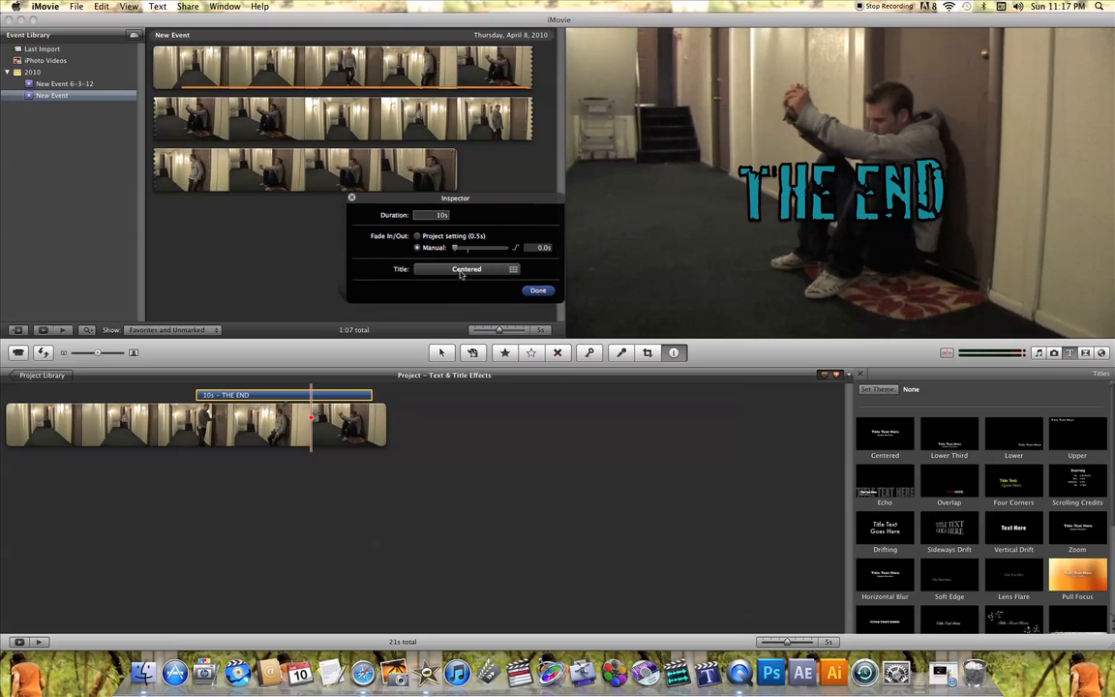
{"action": "left_click", "coordinate": [463, 270]}
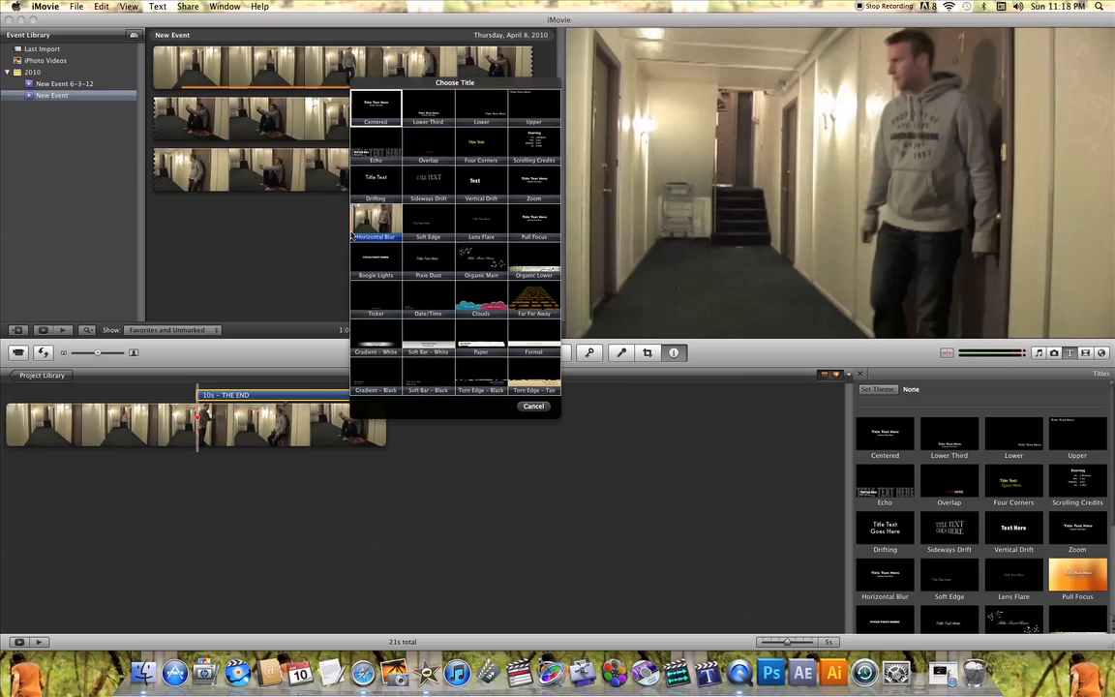
{"action": "left_click", "coordinate": [371, 222]}
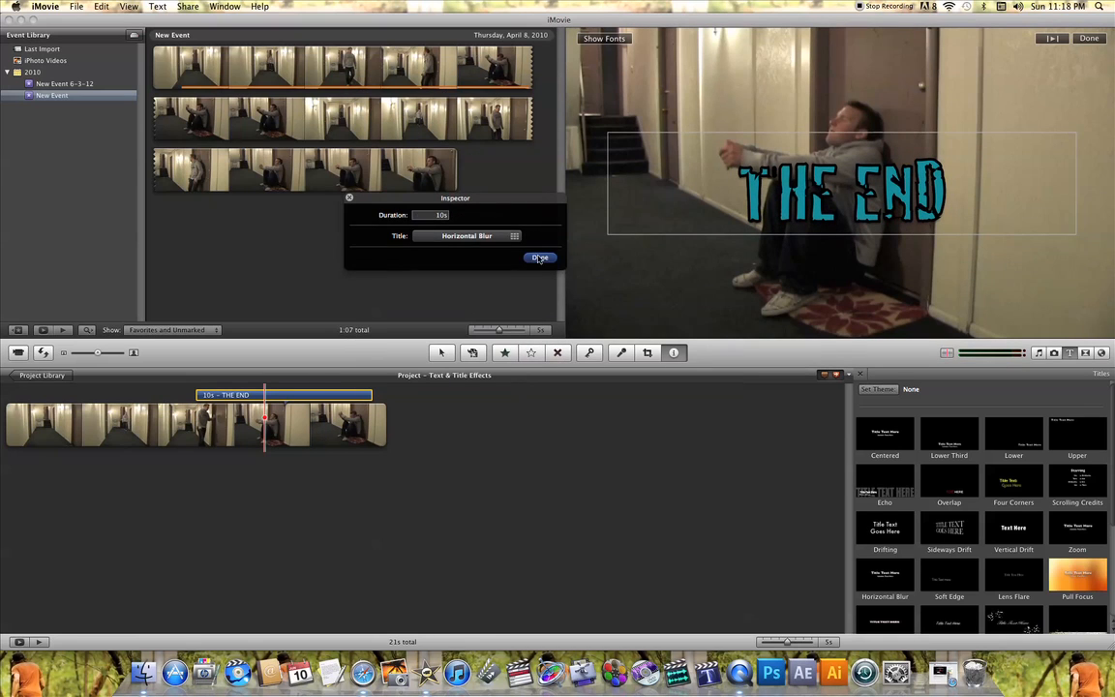
{"action": "left_click", "coordinate": [539, 258]}
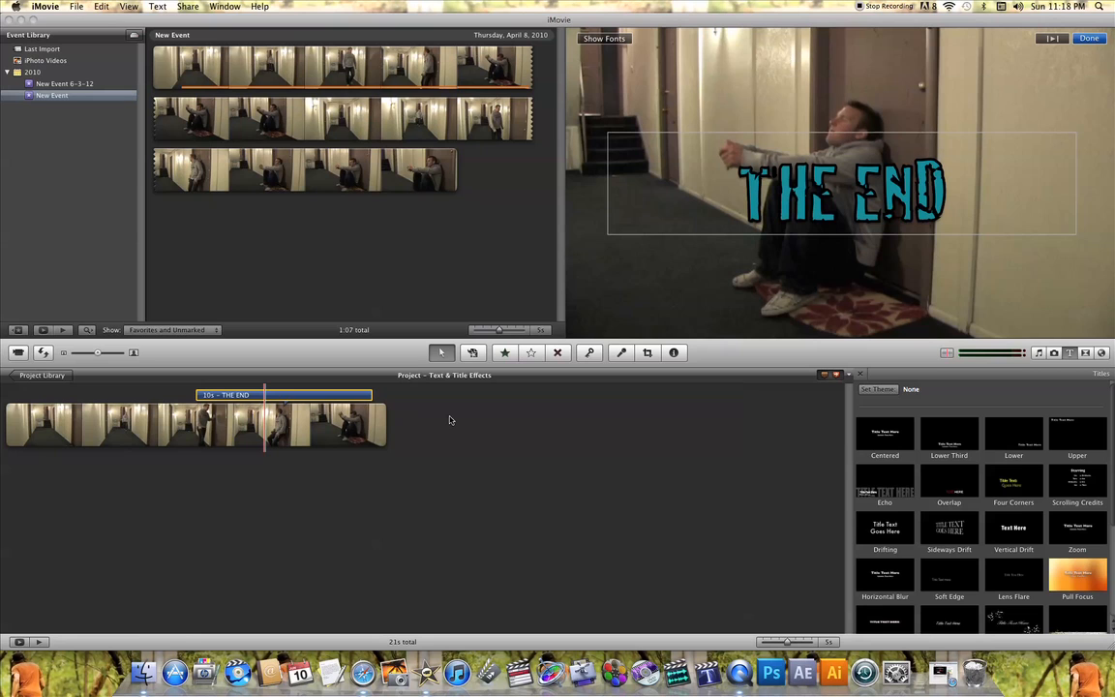
{"action": "left_click", "coordinate": [175, 397]}
{"action": "key", "text": "space"}
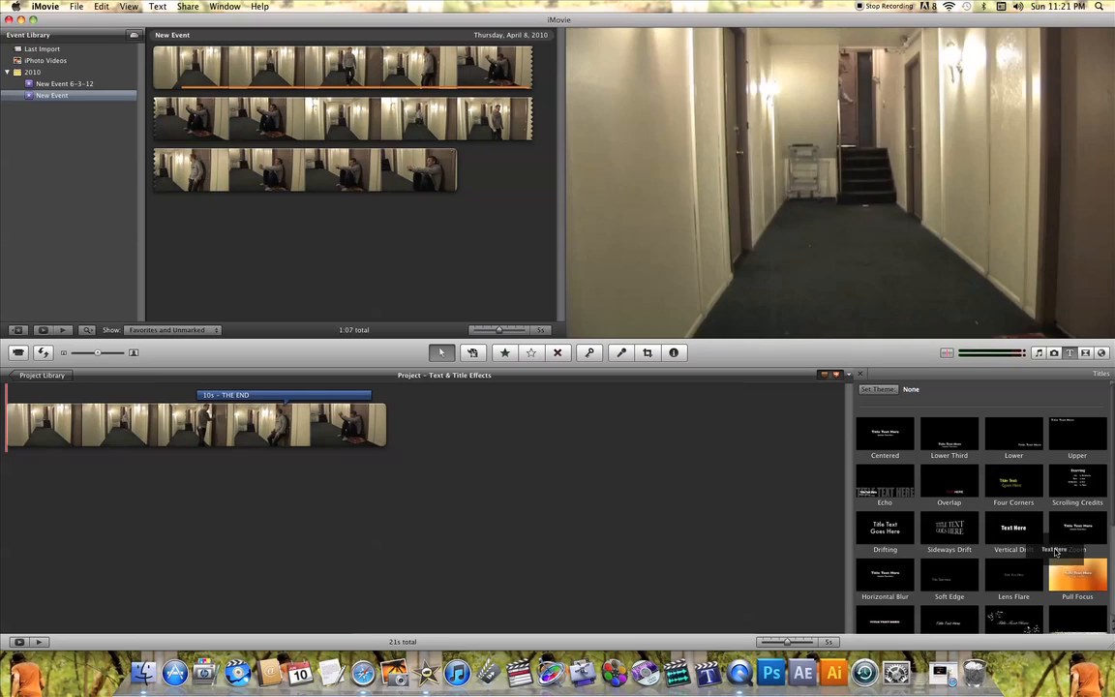
Add a Vertical Drift title on a Black background after the clip and set its text to THE END.
{"action": "left_click_drag", "start_coordinate": [949, 481], "coordinate": [420, 428]}
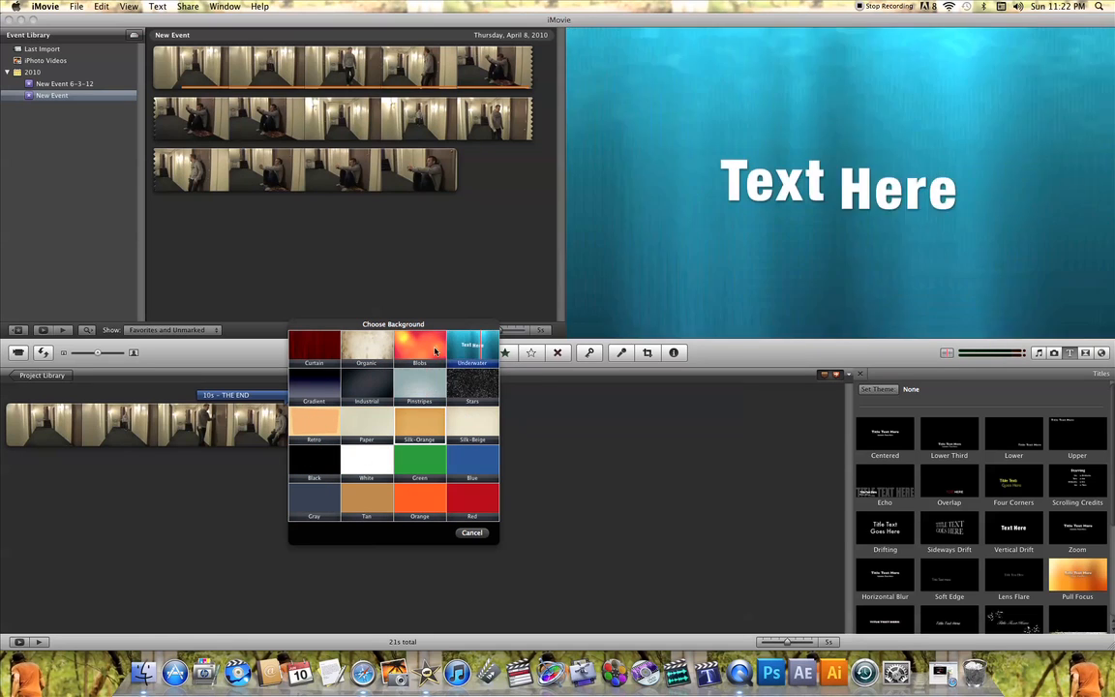
{"action": "left_click", "coordinate": [332, 463]}
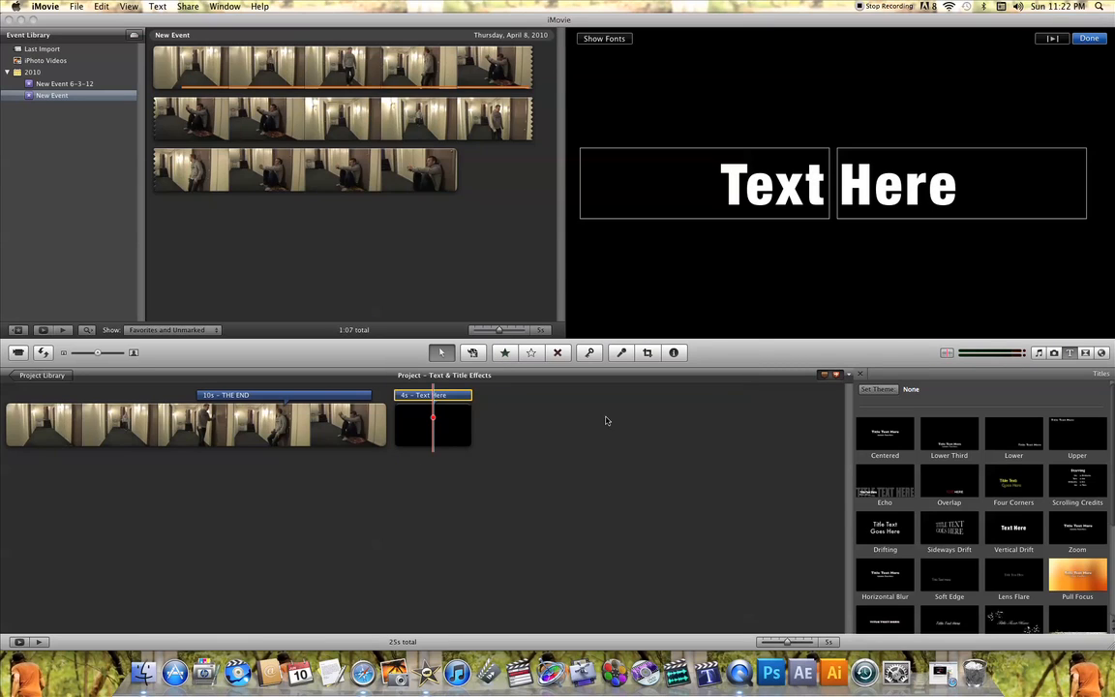
{"action": "double_click", "coordinate": [910, 188]}
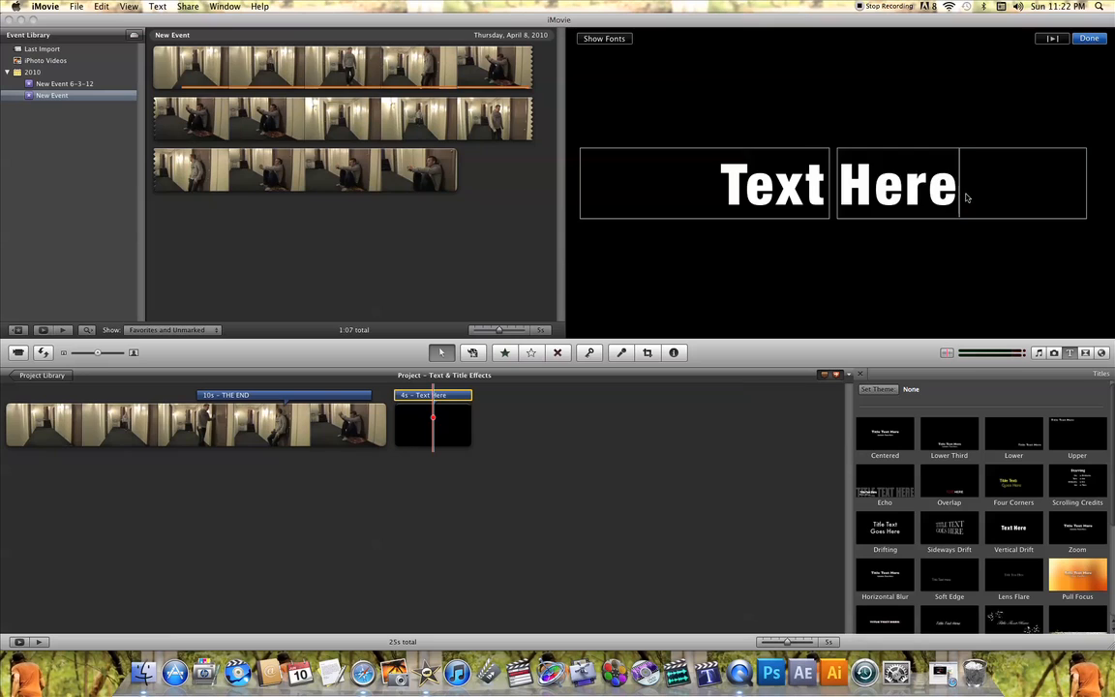
{"action": "type", "text": "END"}
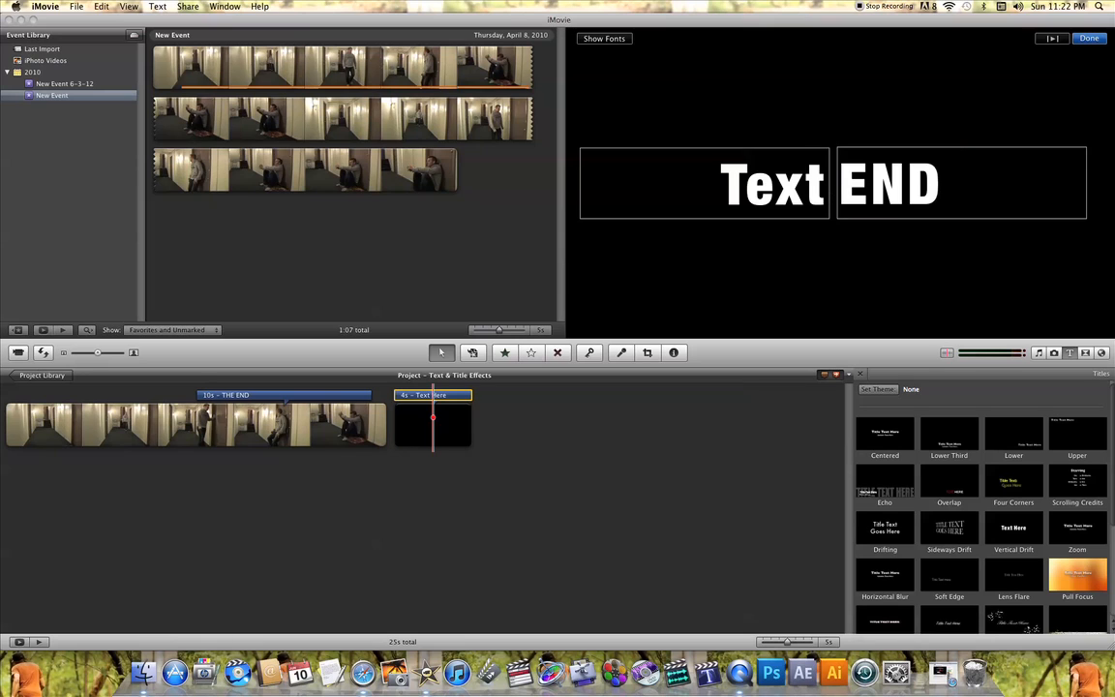
{"action": "double_click", "coordinate": [772, 186]}
{"action": "type", "text": "THE"}
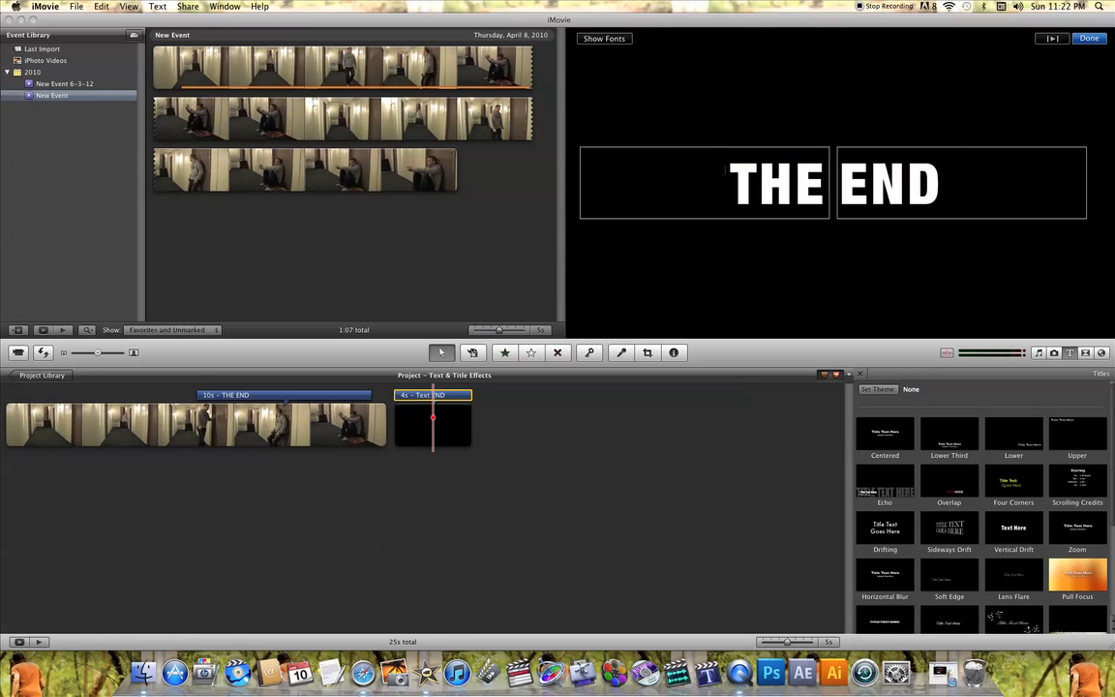
Play back the new ending title and look through the available title styles.
{"action": "left_click", "coordinate": [373, 389]}
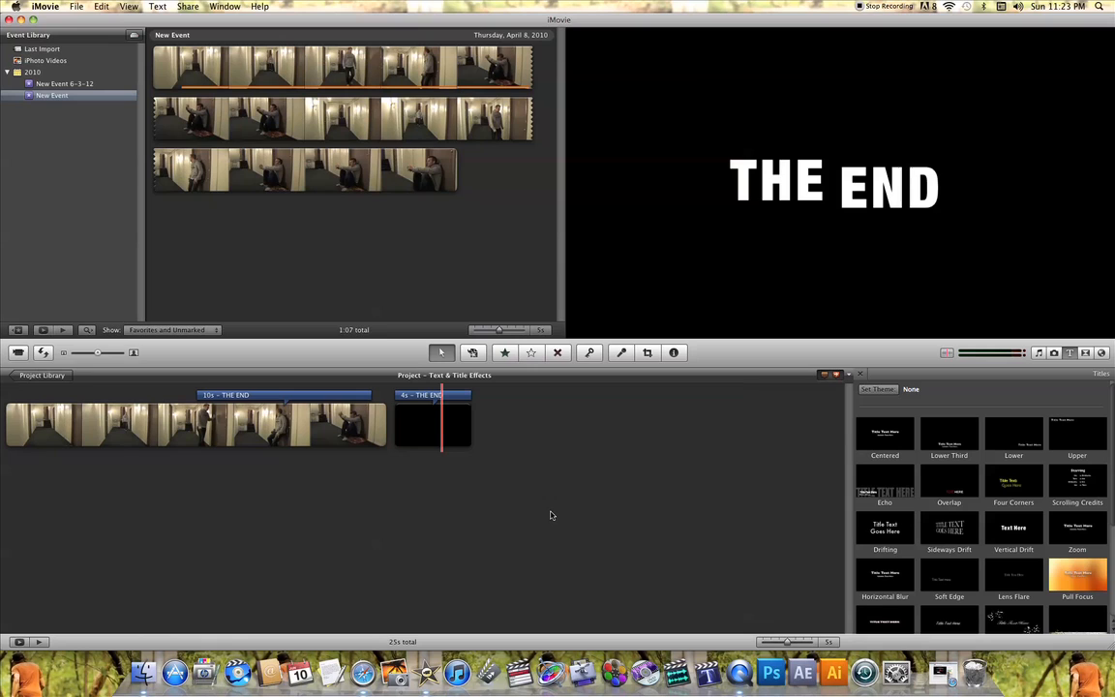
{"action": "scroll", "coordinate": [1108, 497], "scroll_direction": "down", "scroll_amount": 5}
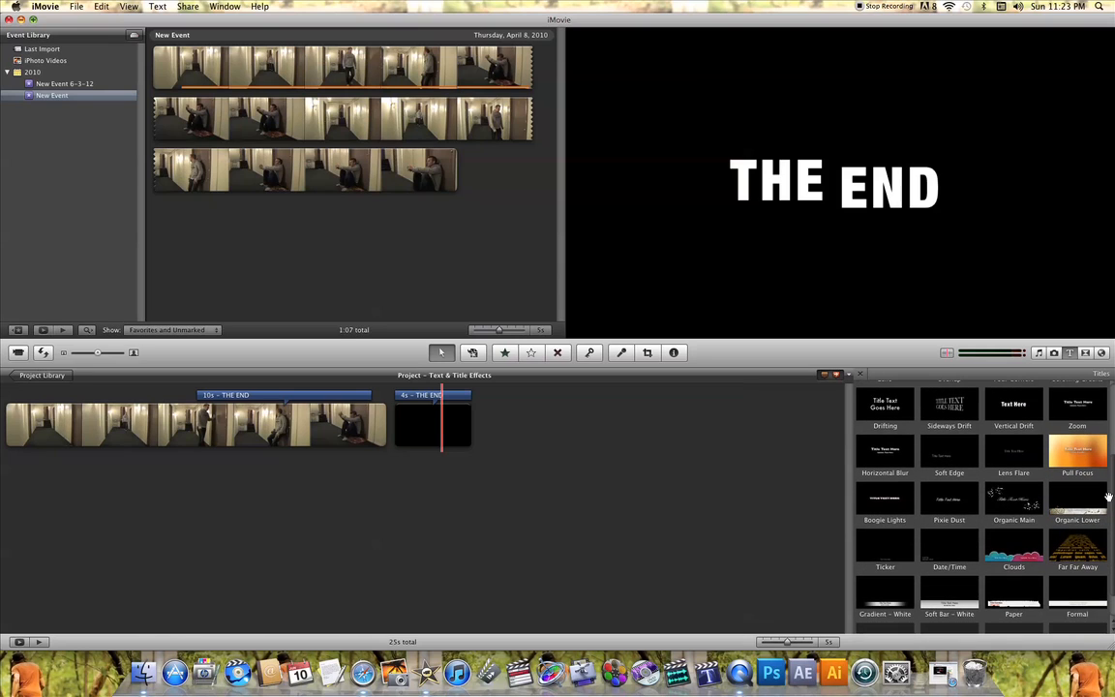
{"action": "scroll", "coordinate": [909, 464], "scroll_direction": "up", "scroll_amount": 3}
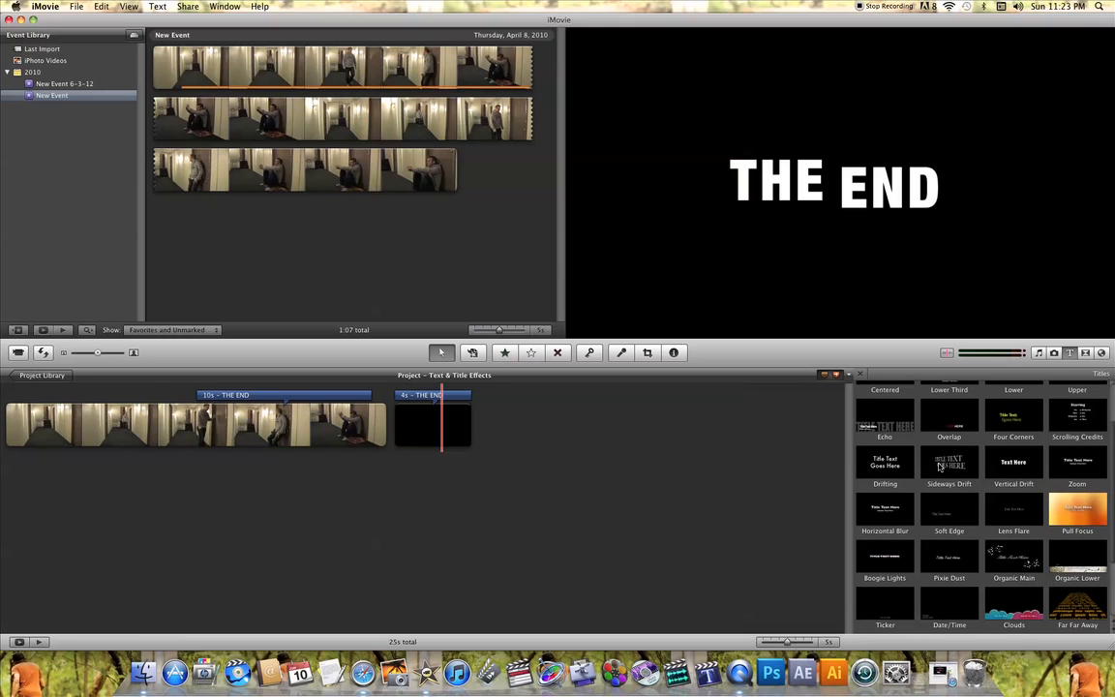